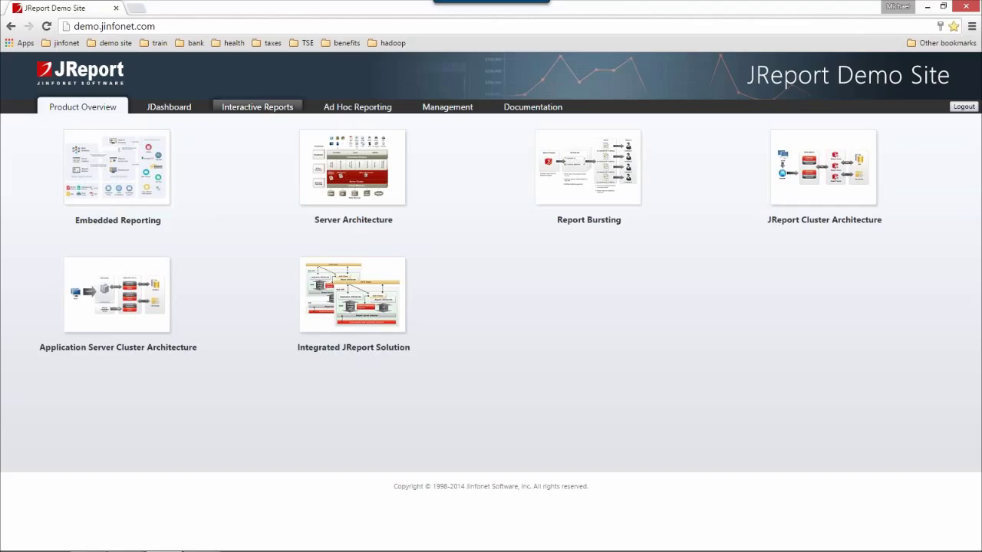
Open the Combo Report with Drilling from the interactive reports collection
click(244, 114)
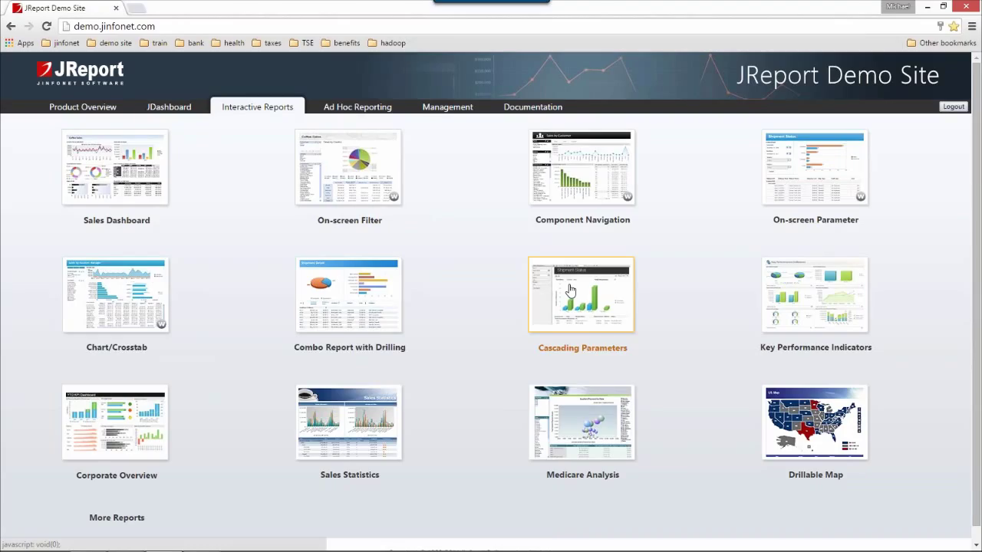
click(343, 304)
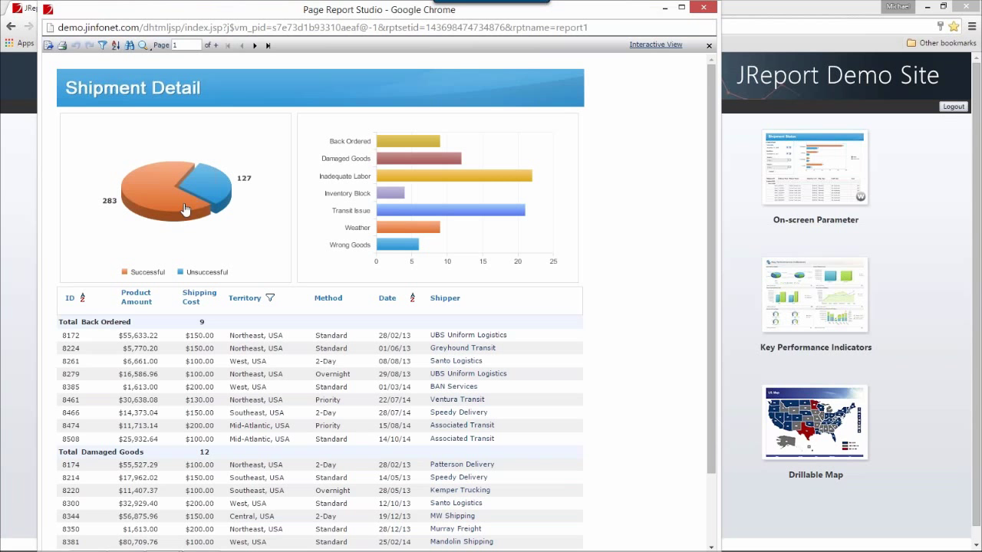
mouse_move(184, 215)
click(63, 45)
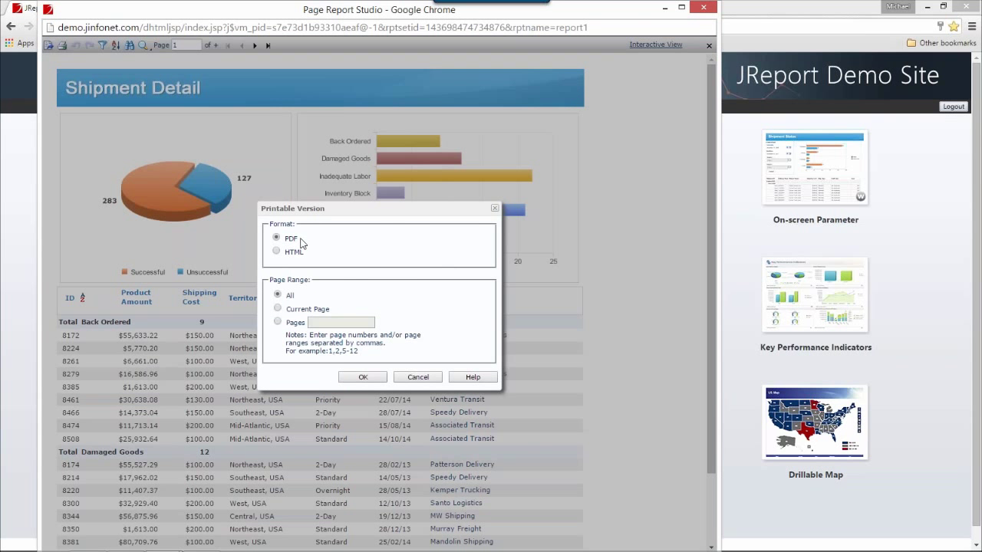
click(277, 252)
click(415, 378)
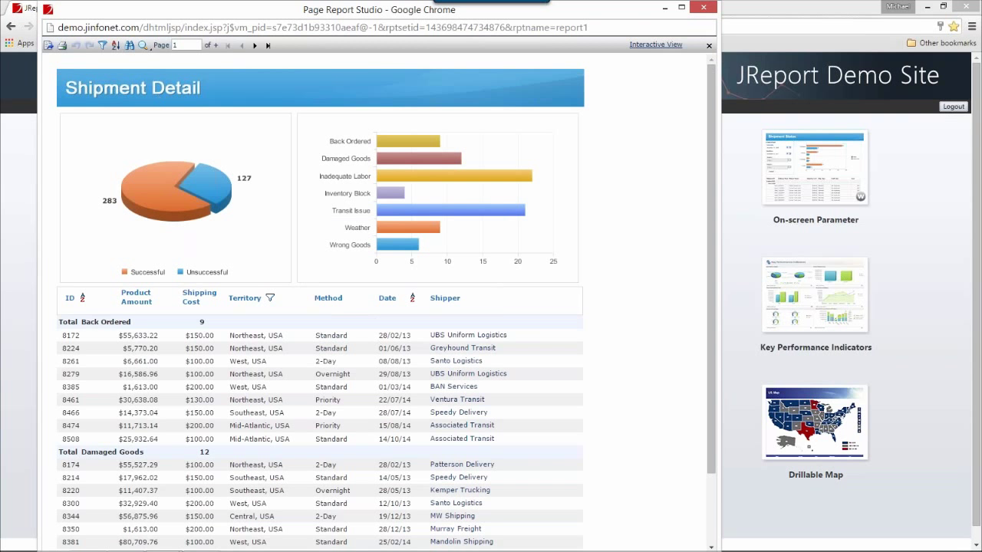
Export the Shipment Detail report as an Excel 97-2003 workbook (*.xls) in Report Format
click(47, 45)
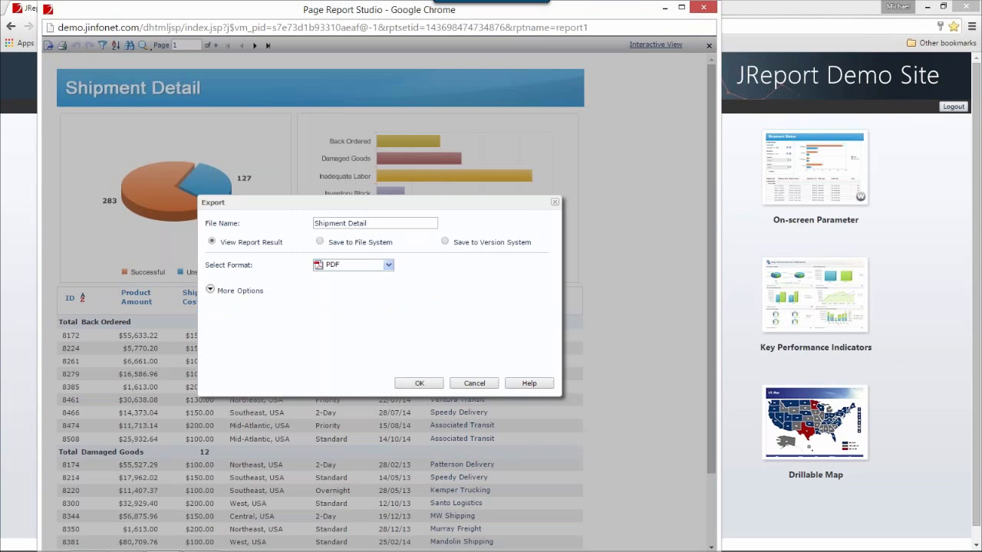
click(338, 268)
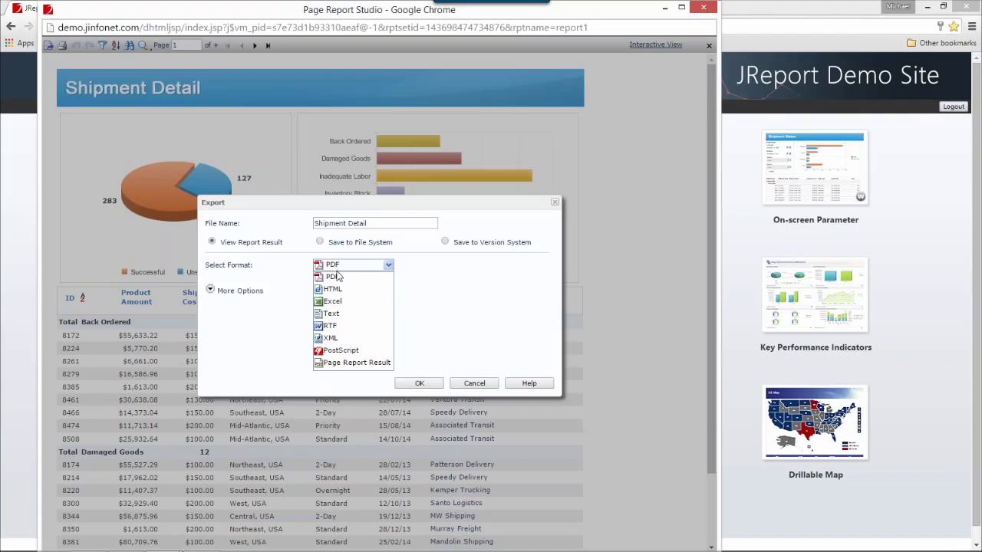
click(334, 304)
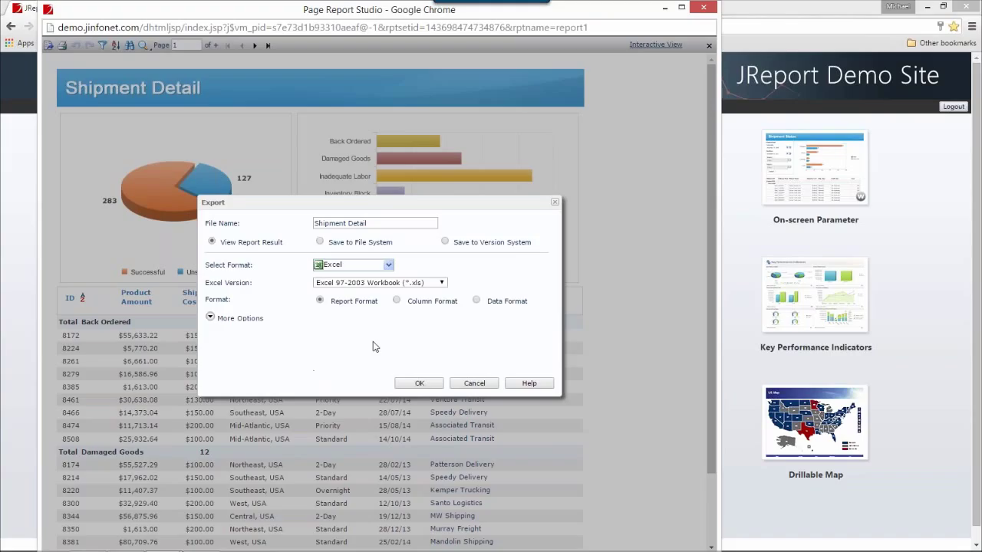
click(374, 283)
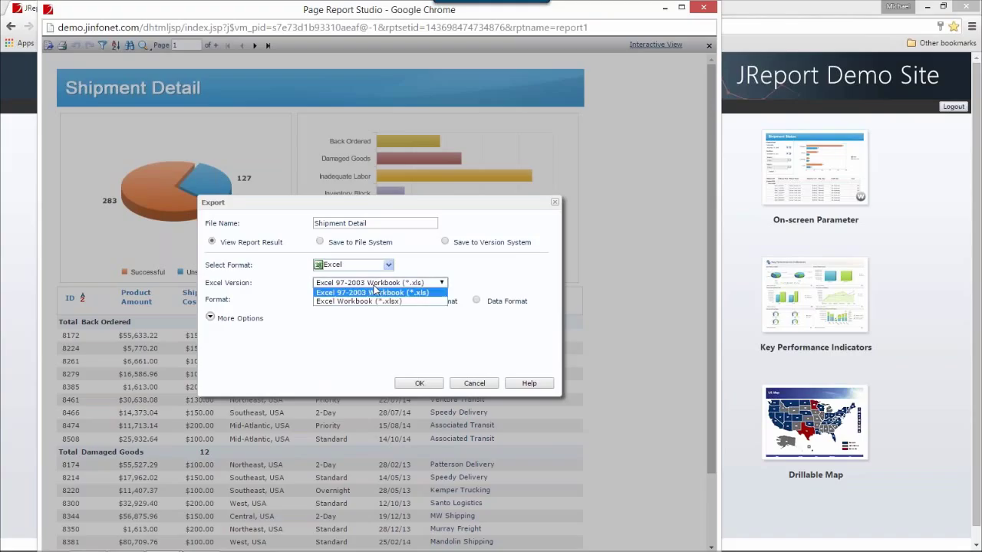
click(371, 293)
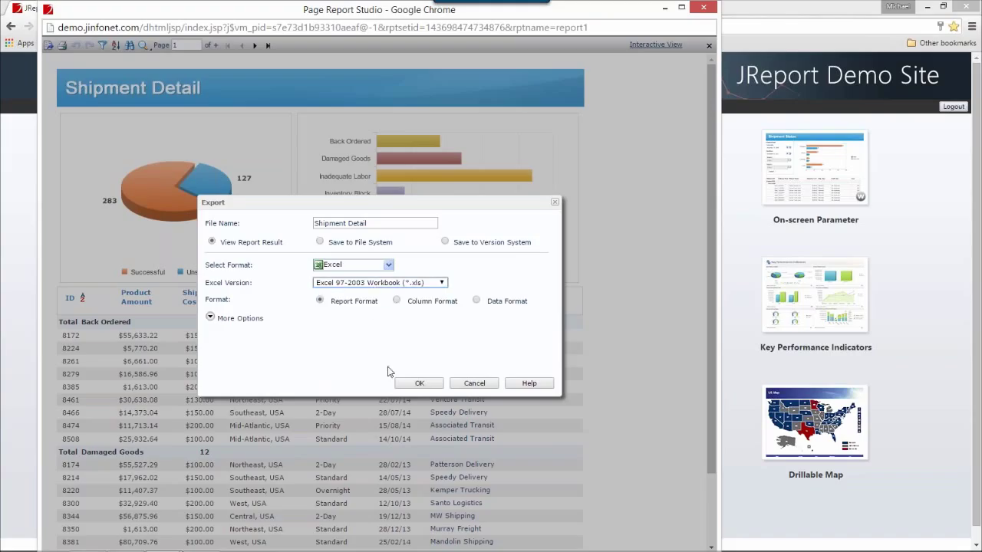
click(419, 383)
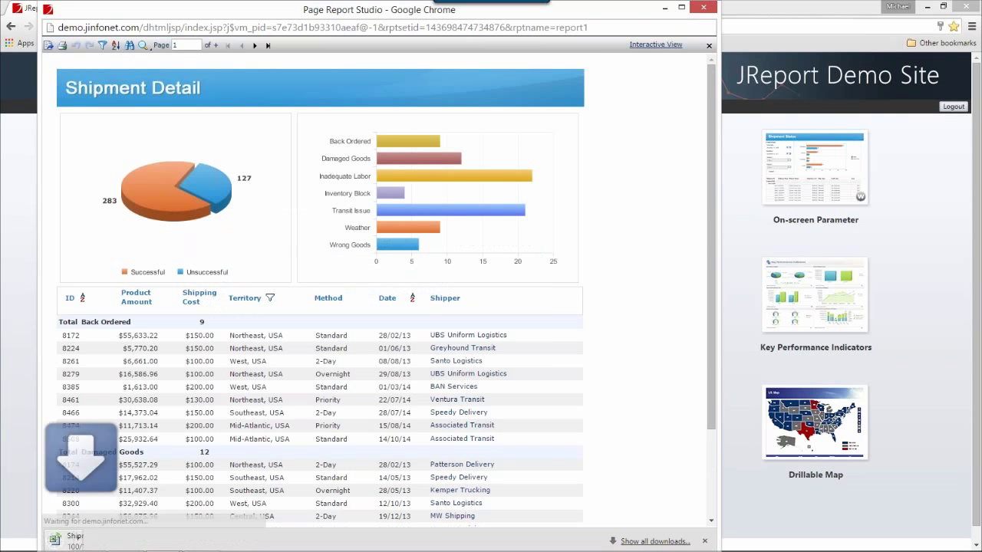
Open the exported workbook in Excel and examine the formula behind the Total Back Ordered count in G3
click(104, 541)
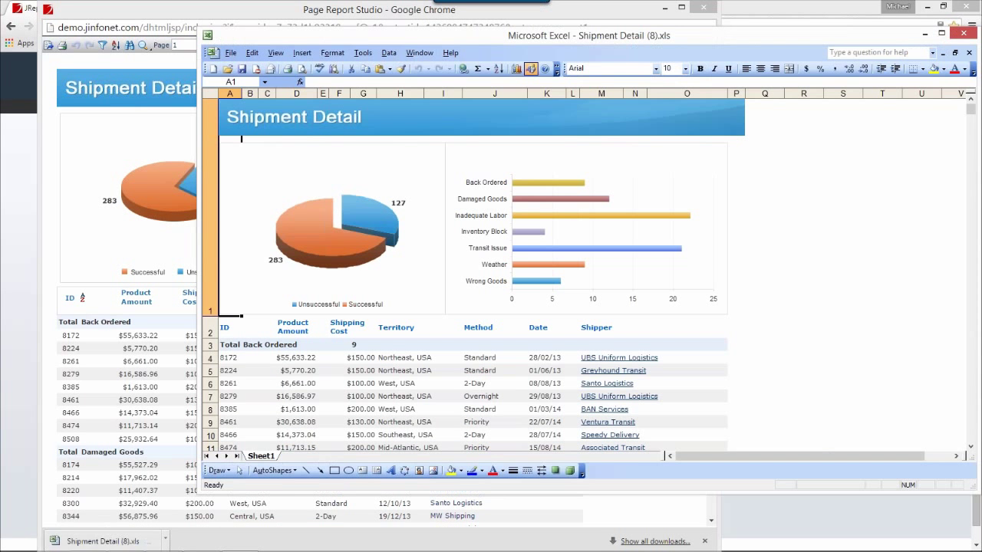
drag(313, 44, 426, 39)
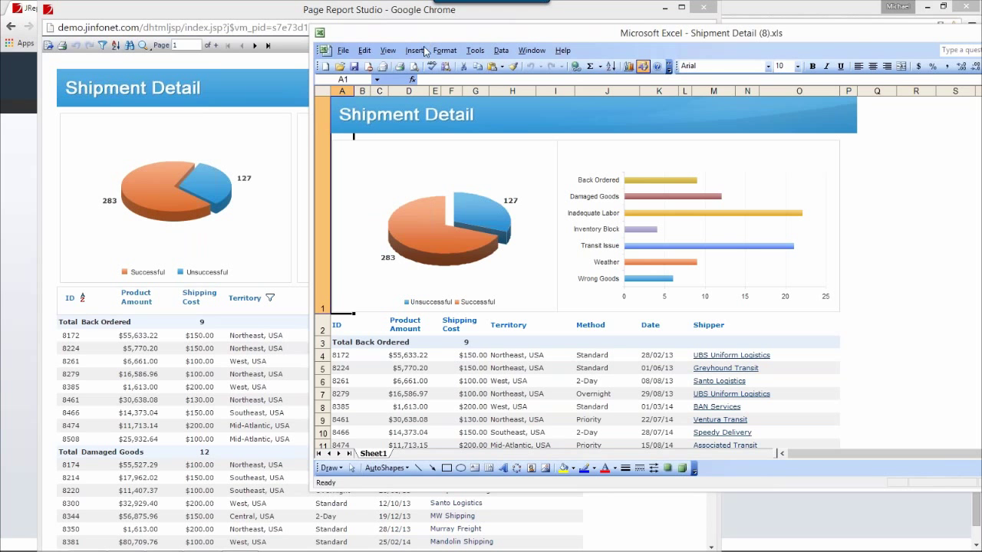
click(465, 343)
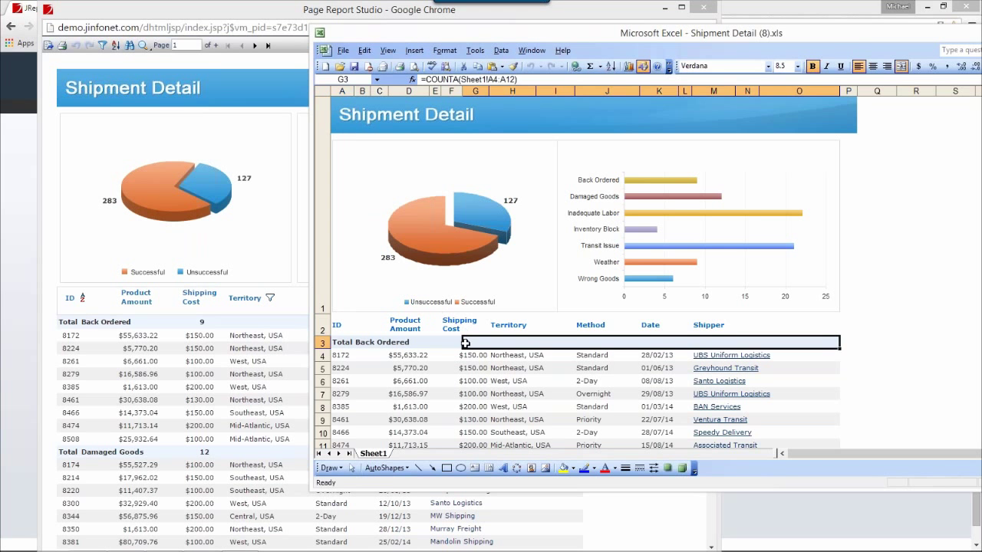
click(523, 81)
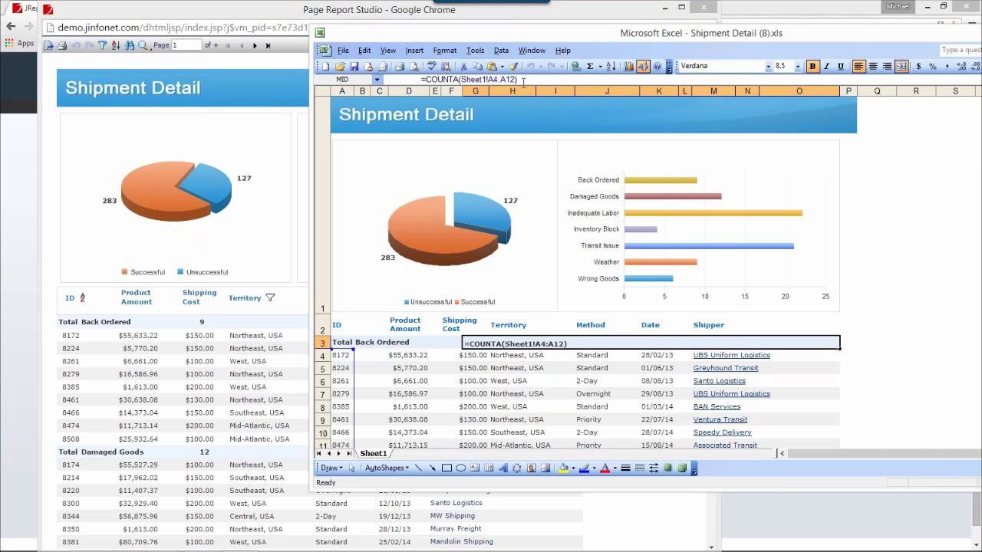
triple_click(523, 80)
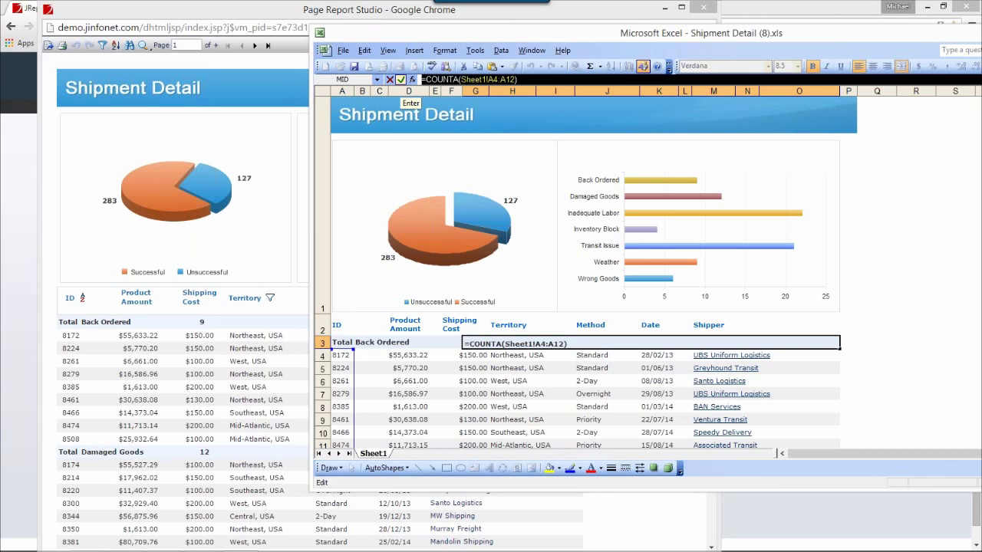
click(706, 224)
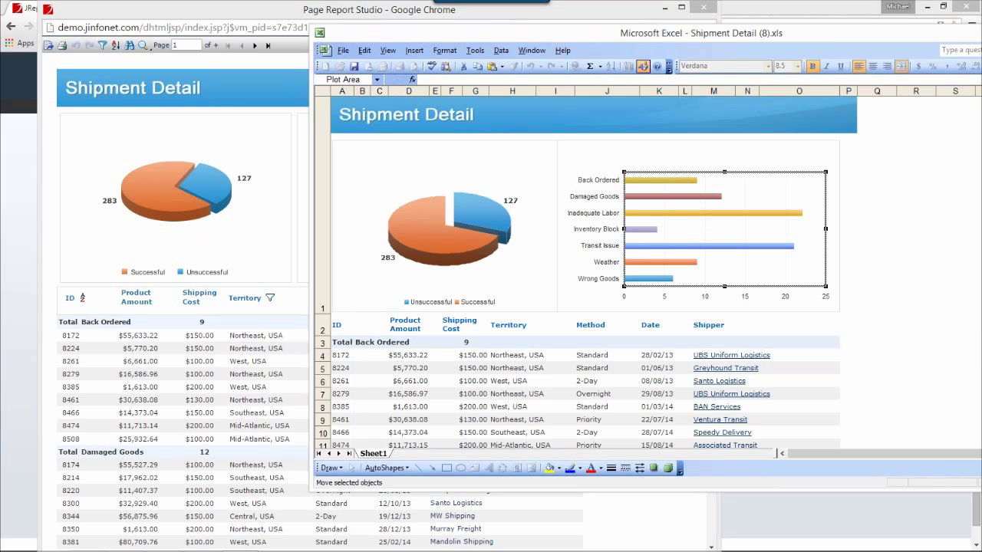
Change the workbook's bar chart of shipment problems to a Clustered Column chart
click(625, 160)
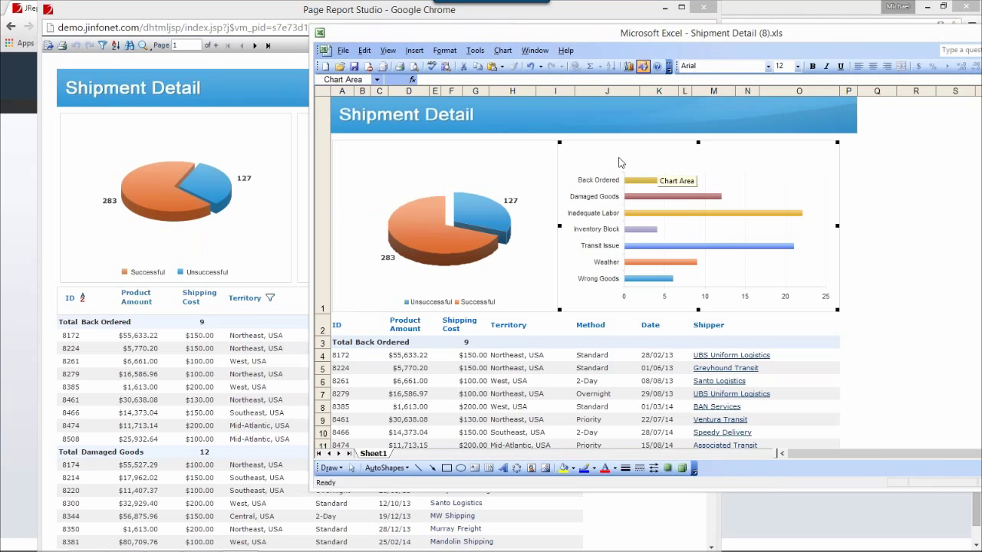
click(461, 161)
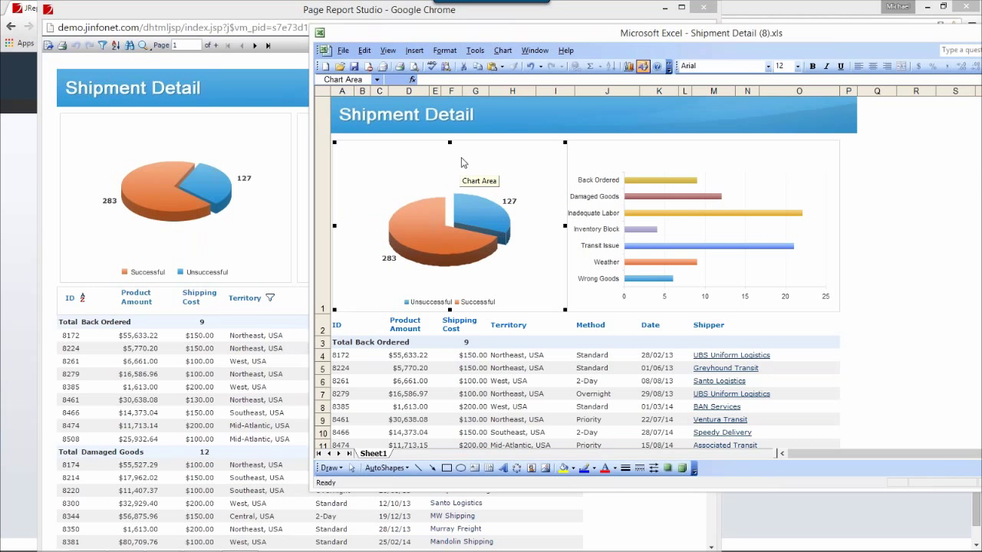
right_click(620, 169)
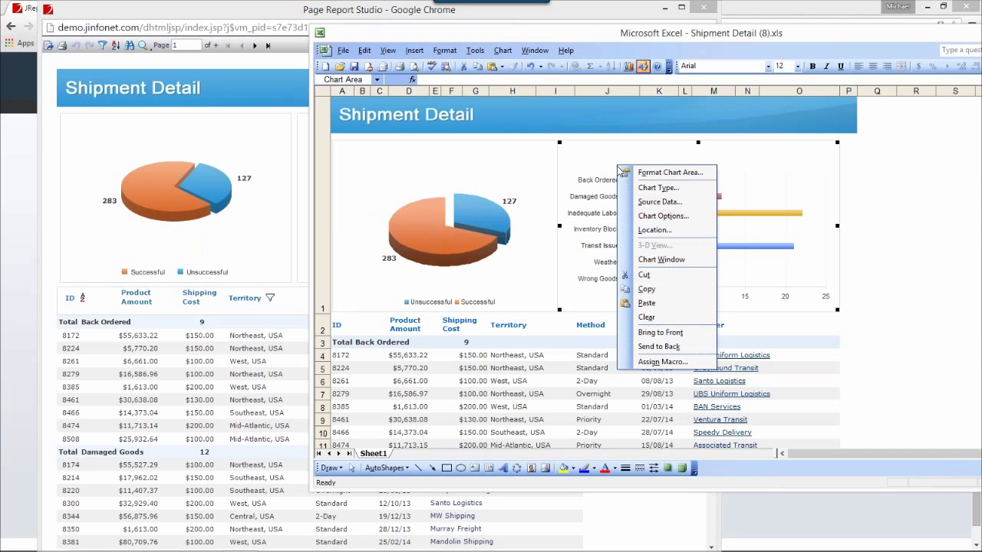
click(641, 187)
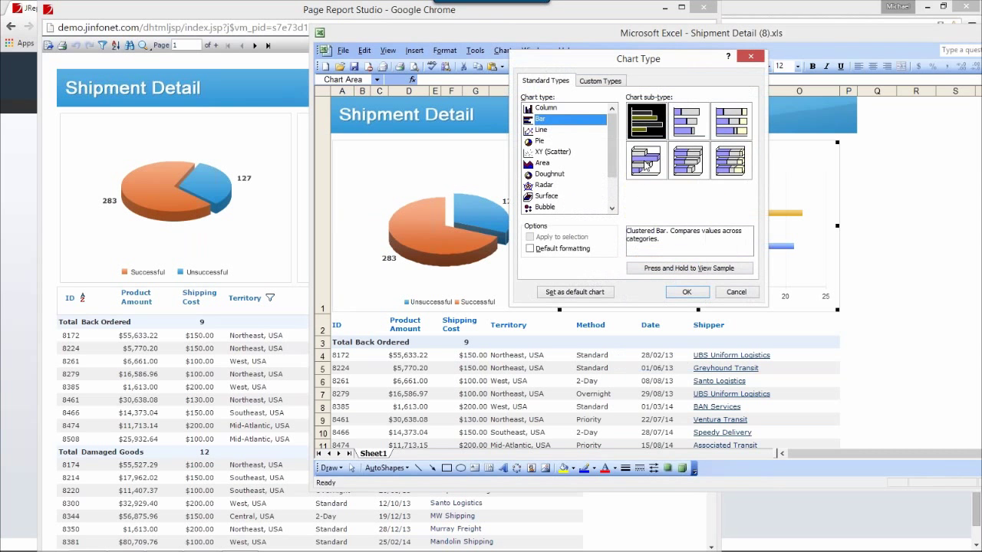
click(646, 163)
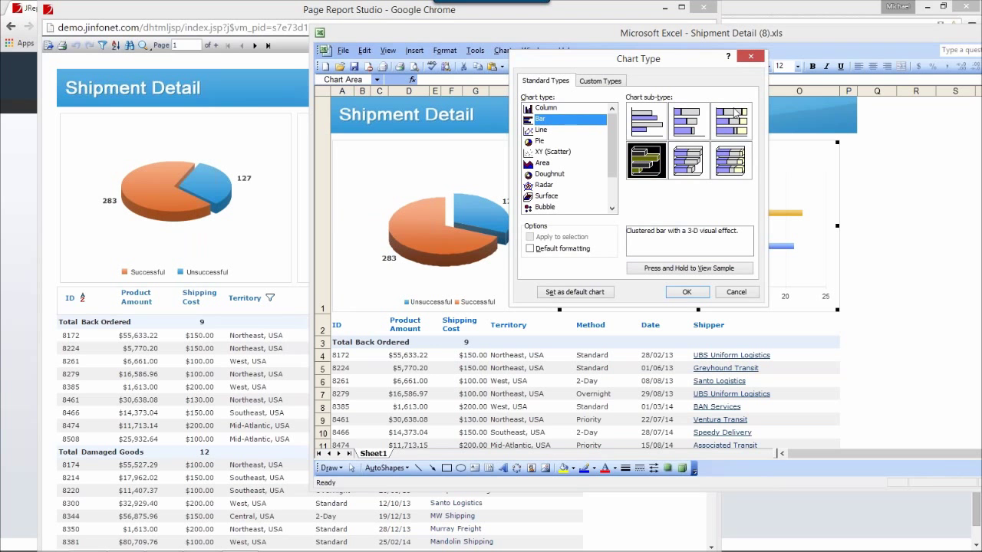
click(541, 108)
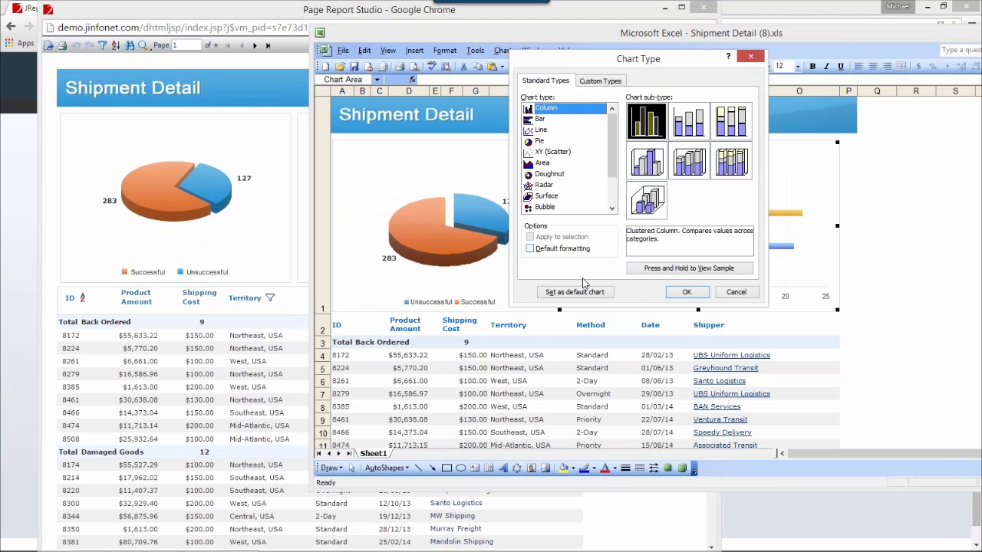
click(687, 292)
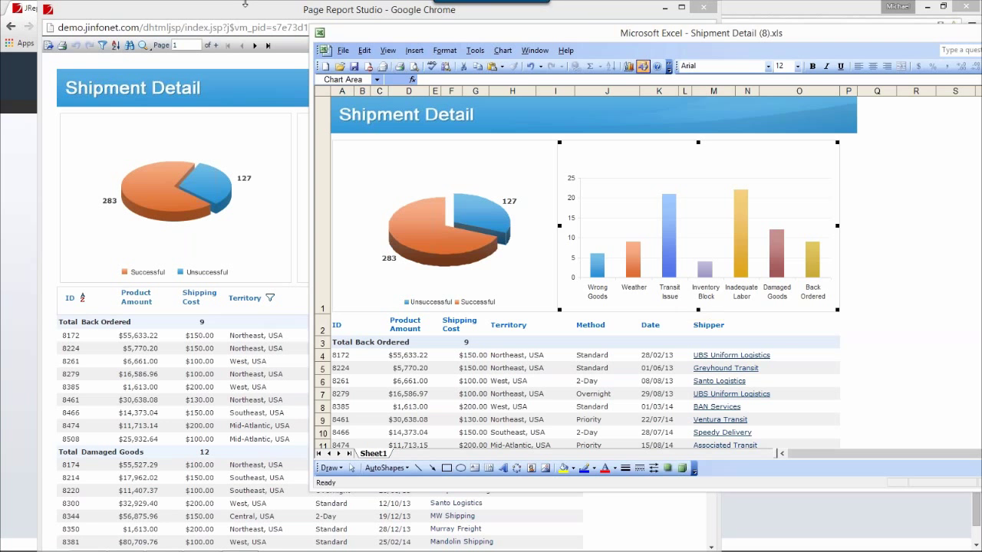
Close the workbook without saving, and replace the Shipment Detail report window with the On-screen Filter report
double_click(320, 34)
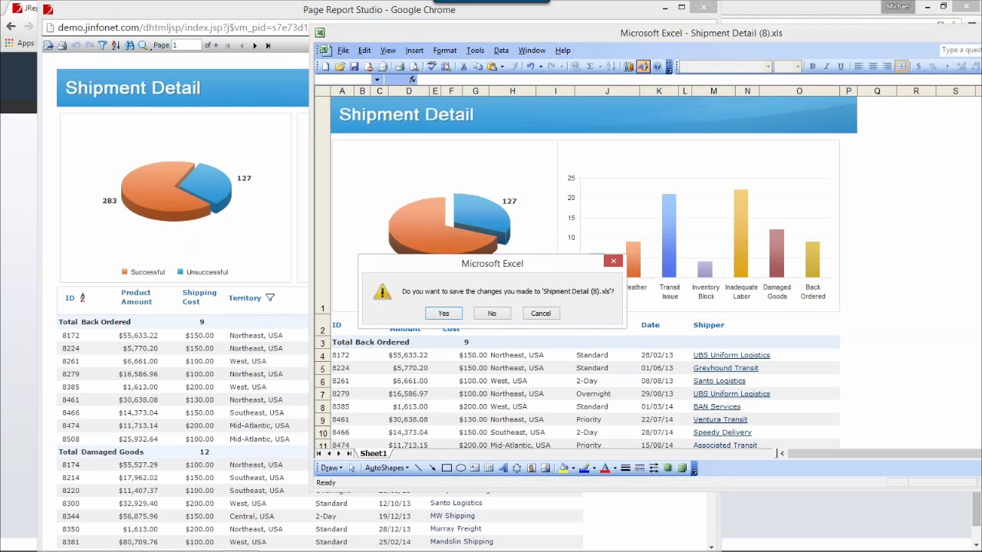
click(491, 314)
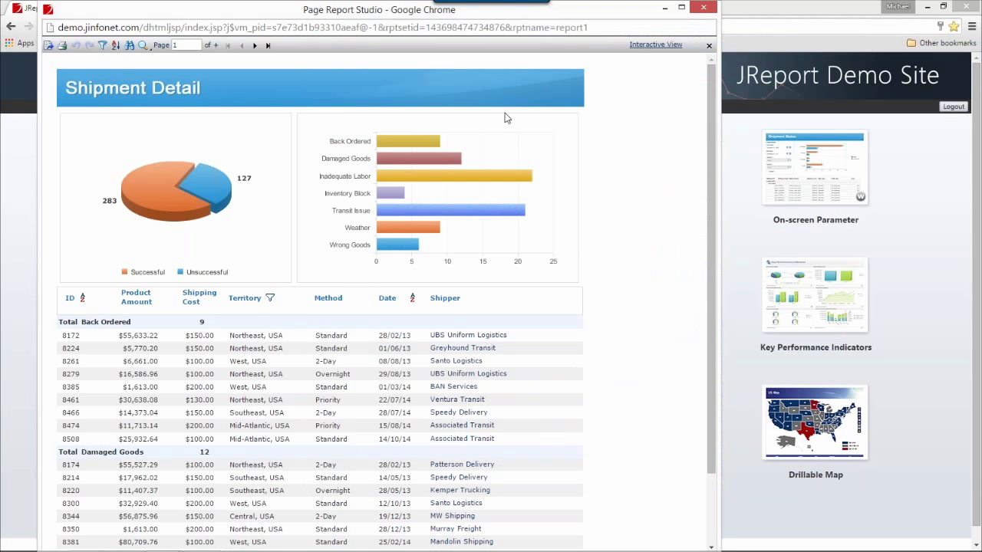
click(700, 10)
click(343, 186)
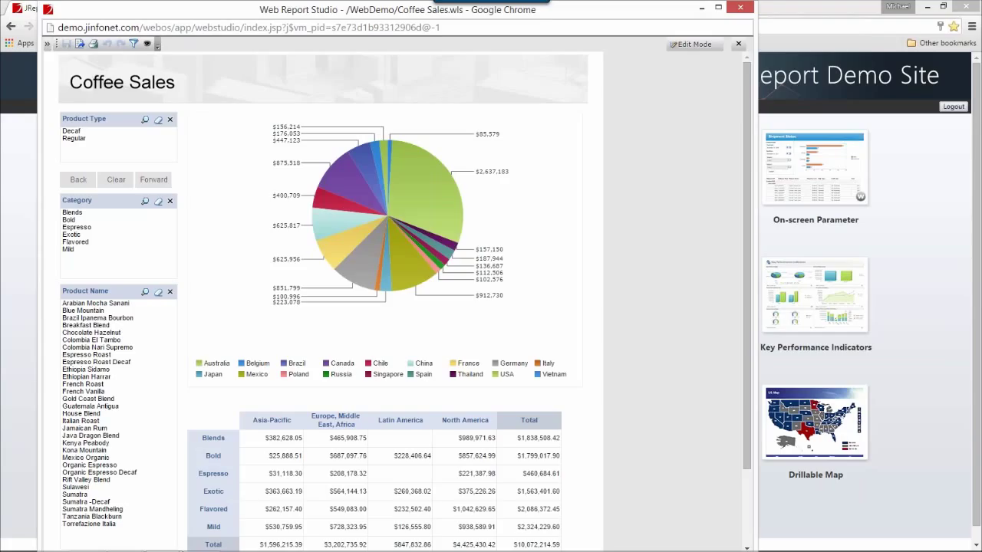
mouse_move(365, 273)
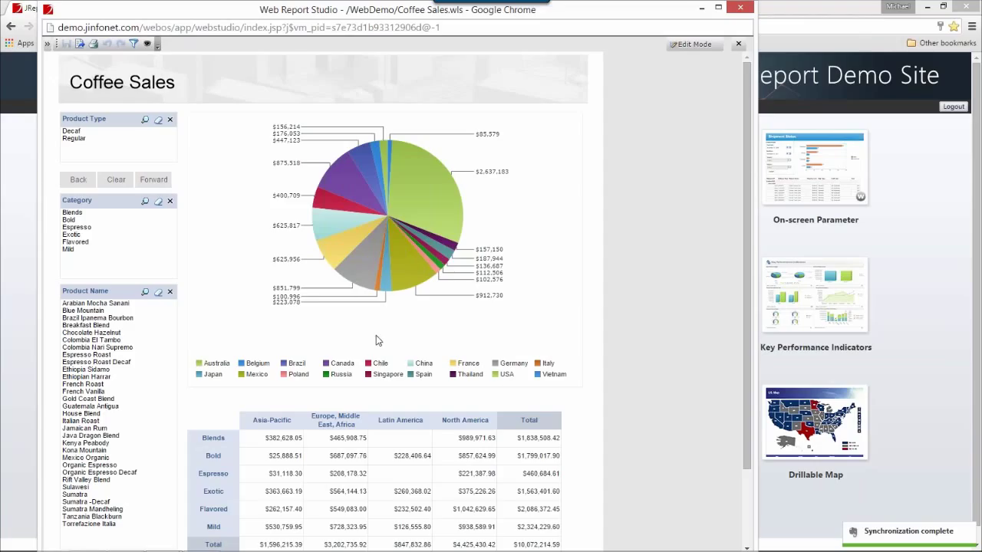
Drill the Coffee Sales pie chart down through USA to CA, and view the Go To fields for Cupertino
click(505, 376)
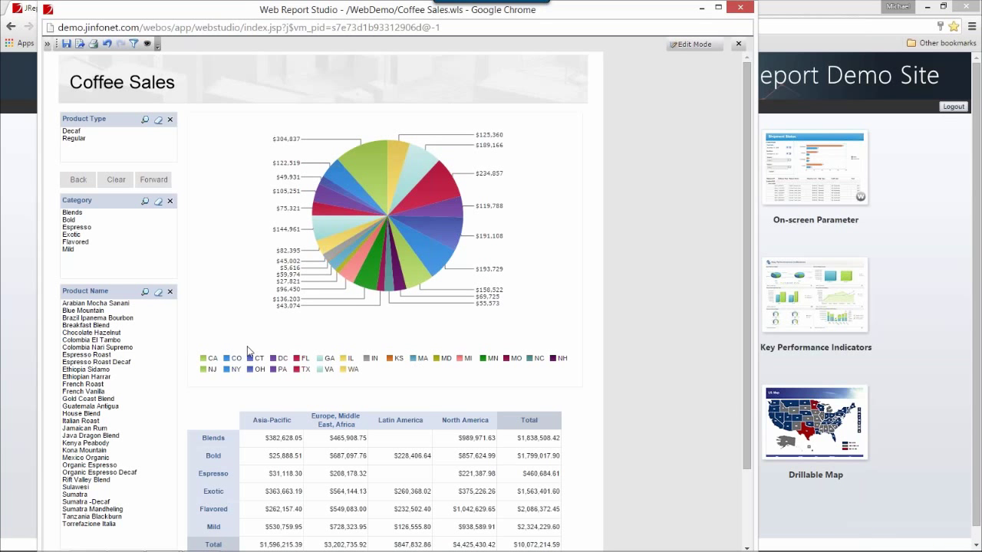
click(212, 359)
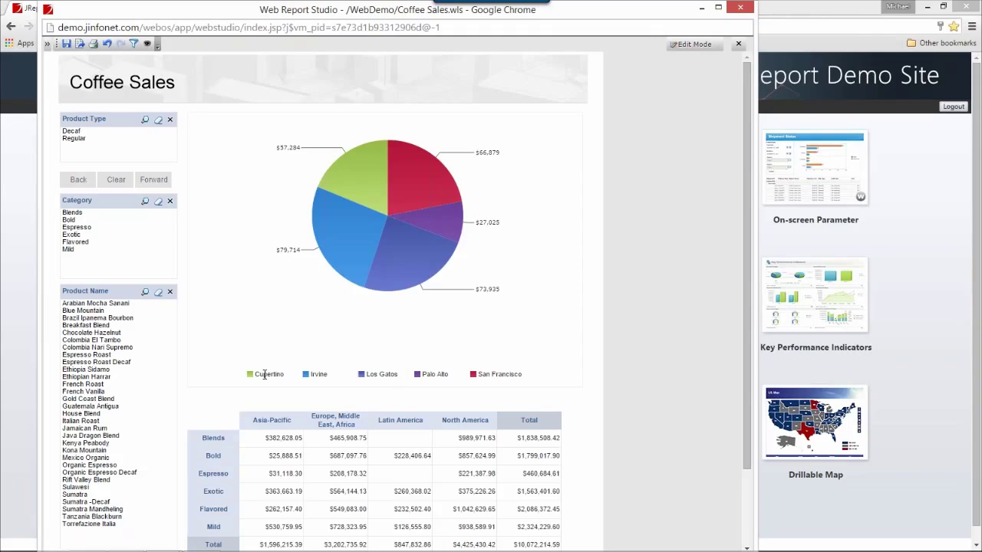
right_click(265, 374)
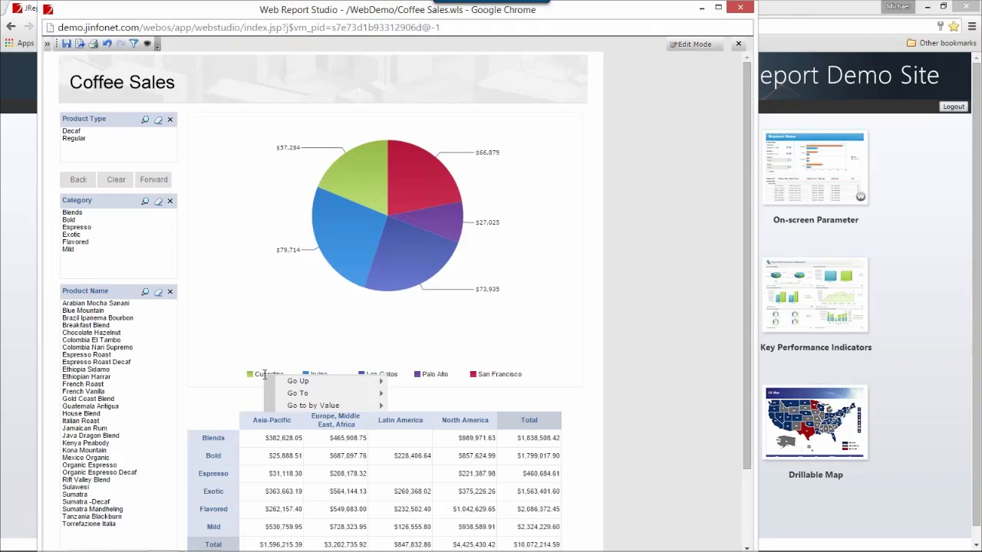
mouse_move(292, 385)
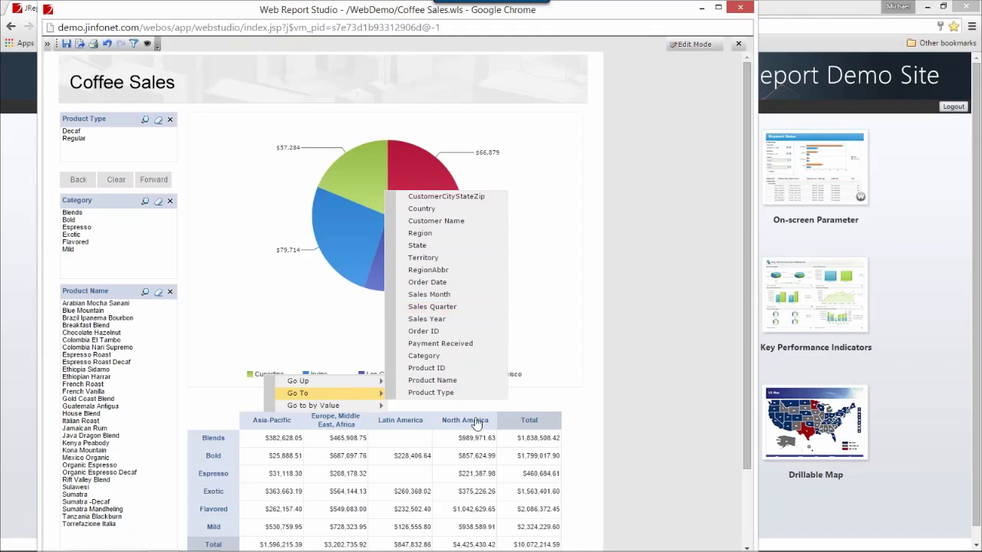
Drill the crosstab down into Latin America and examine the fields available for switching its column
click(408, 427)
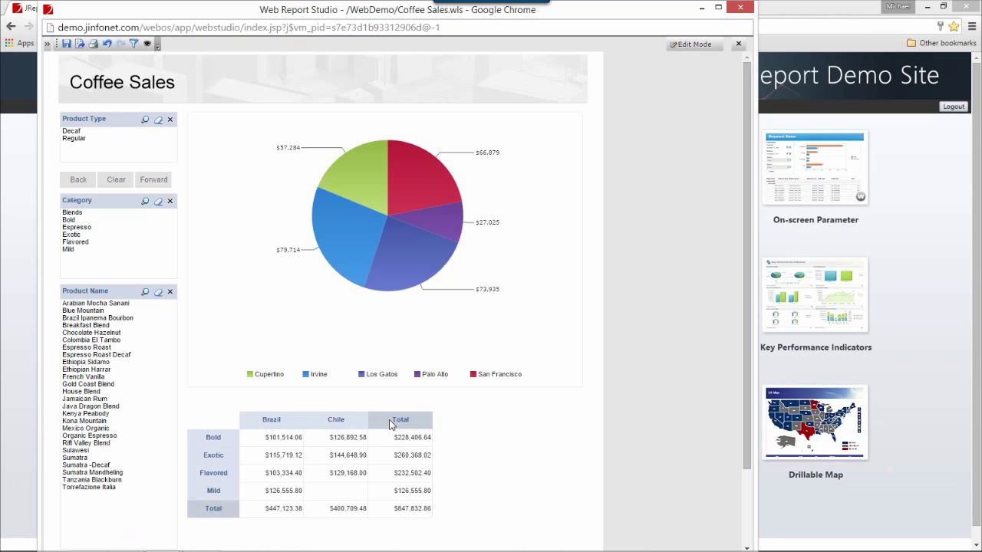
click(334, 423)
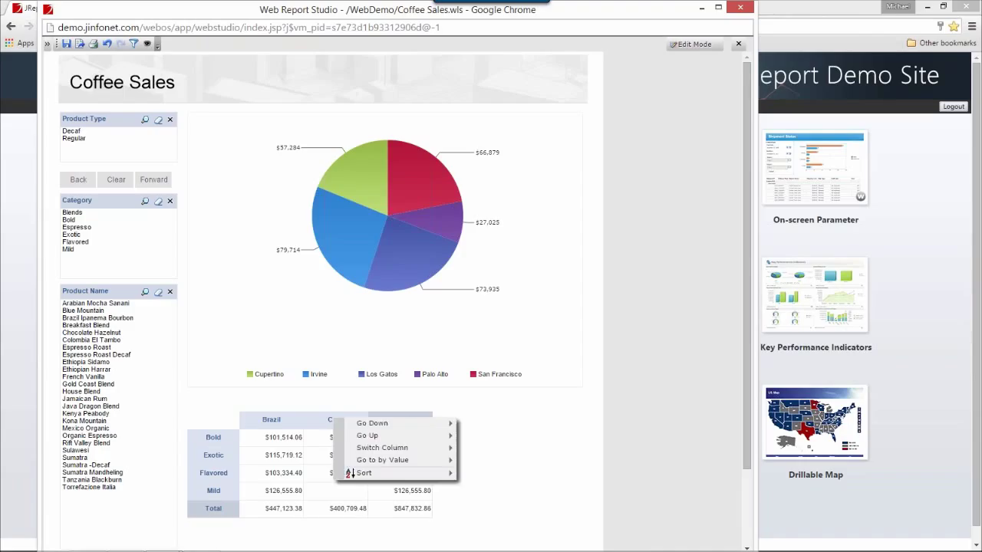
mouse_move(362, 425)
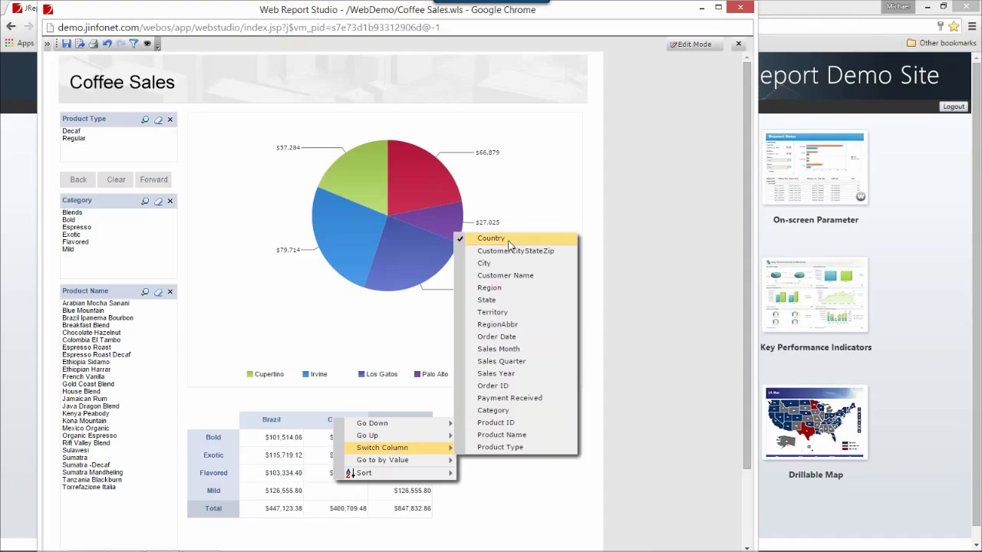
click(500, 312)
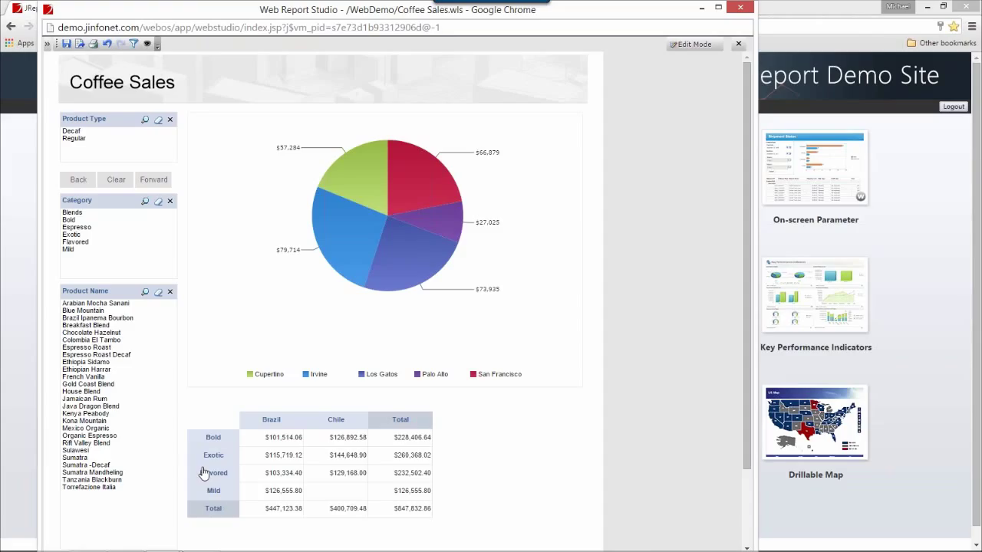
Filter the Coffee Sales report to the Bold and Exotic categories, and switch the report to edit mode
click(73, 222)
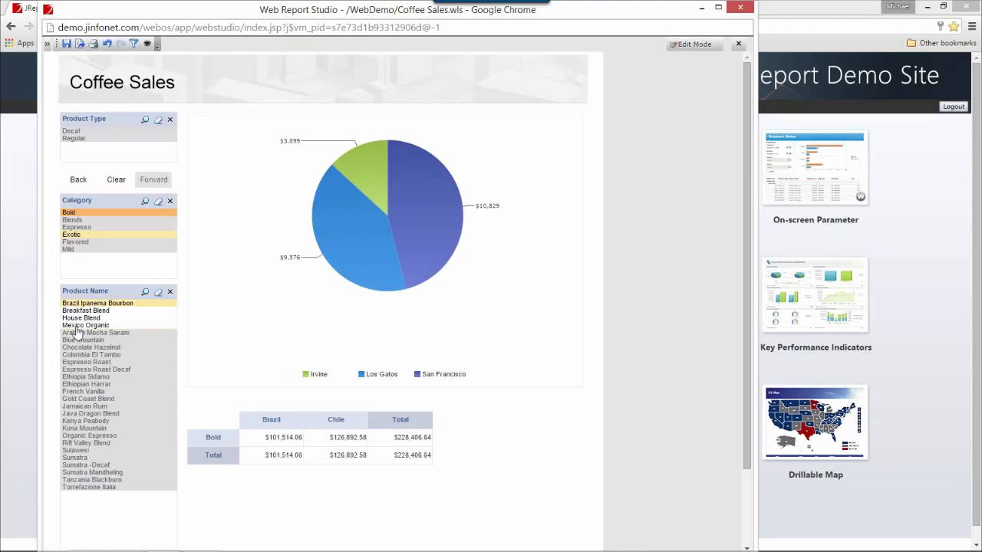
click(77, 234)
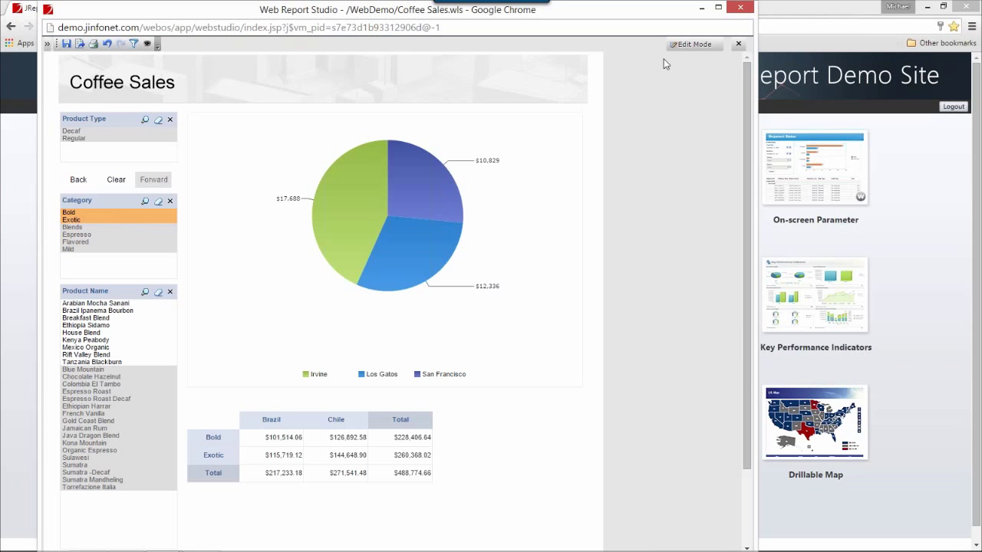
click(685, 47)
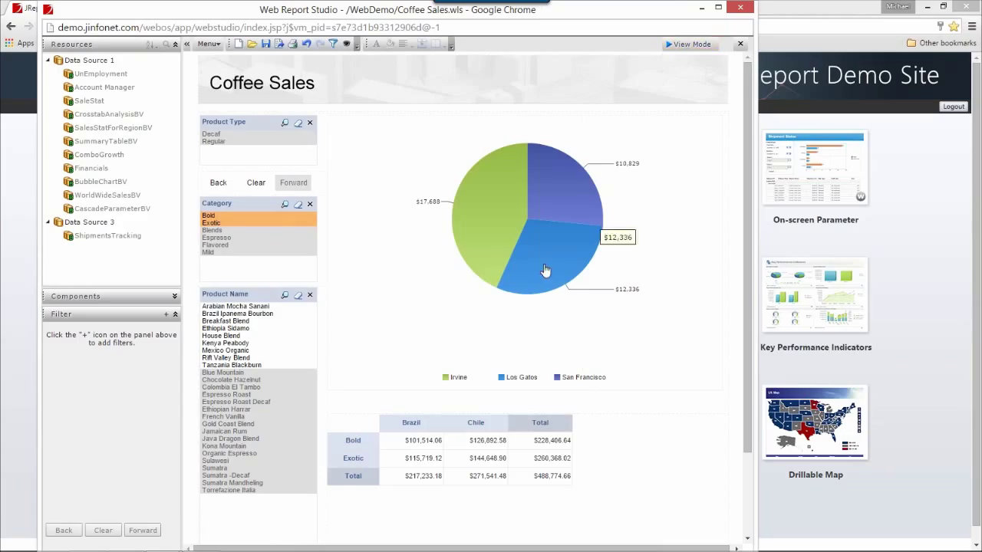
Add the Sales Year field to the crosstab as a second row level beside the product rows
click(398, 448)
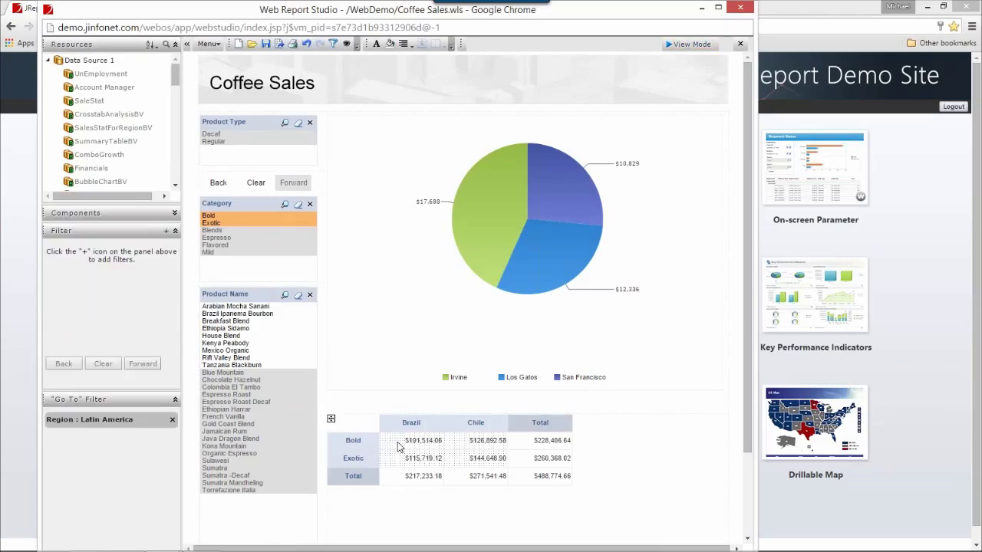
drag(176, 75, 186, 133)
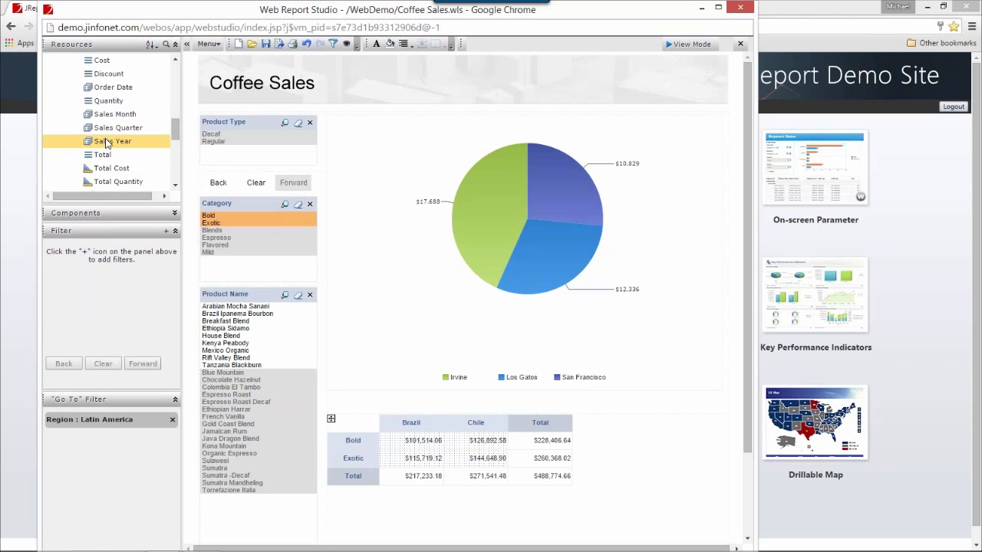
drag(105, 143, 377, 446)
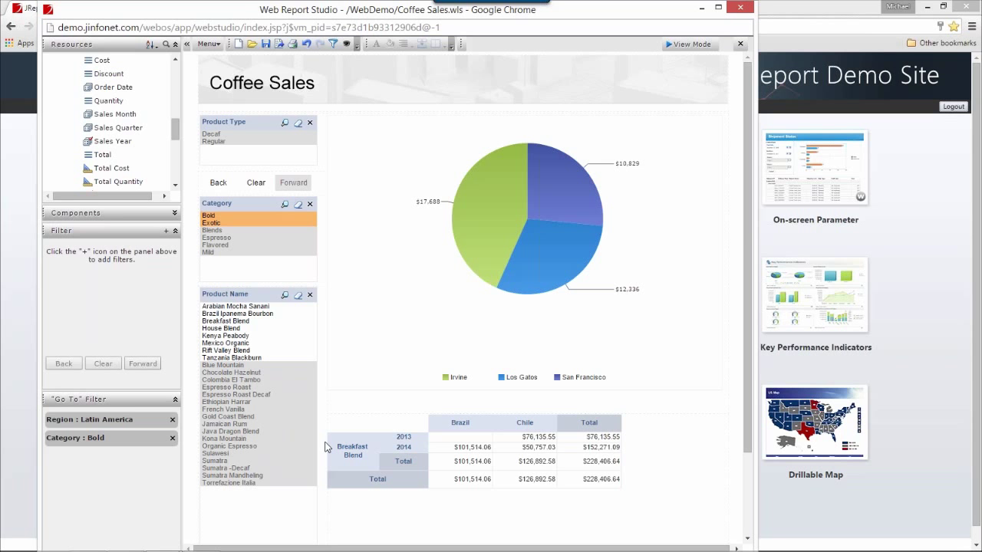
Close the Coffee Sales report and start a new Web Layout Report from the ad hoc reporting options
click(741, 9)
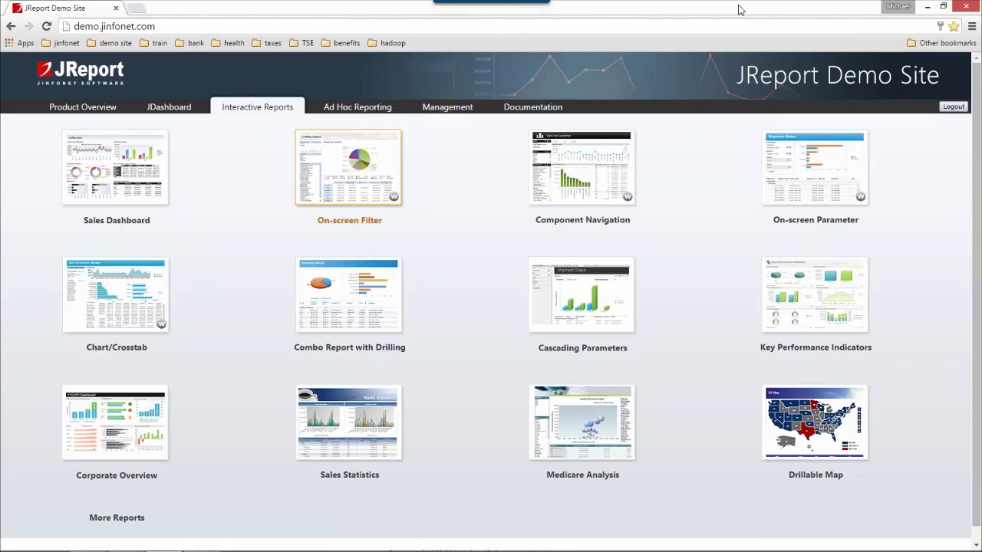
click(362, 109)
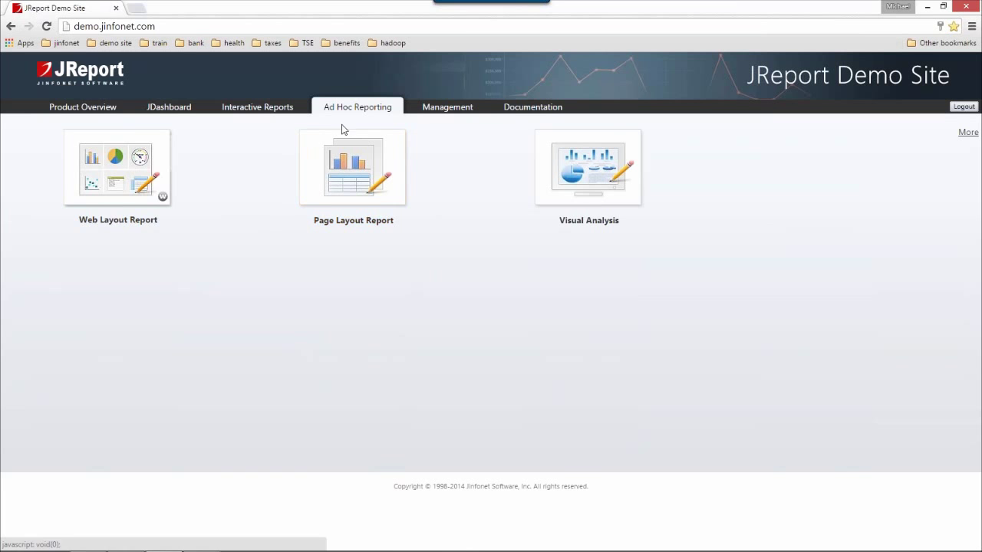
click(111, 168)
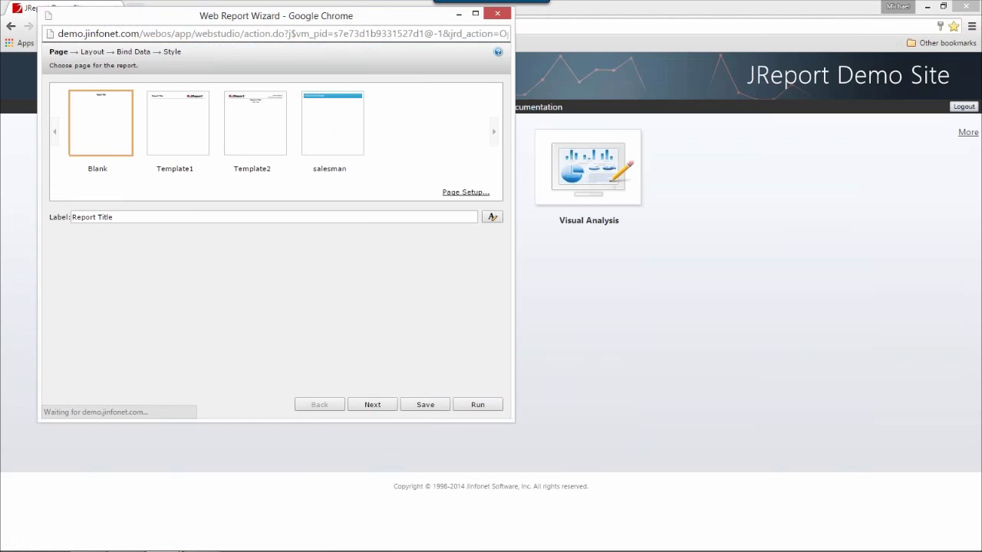
drag(163, 18, 189, 79)
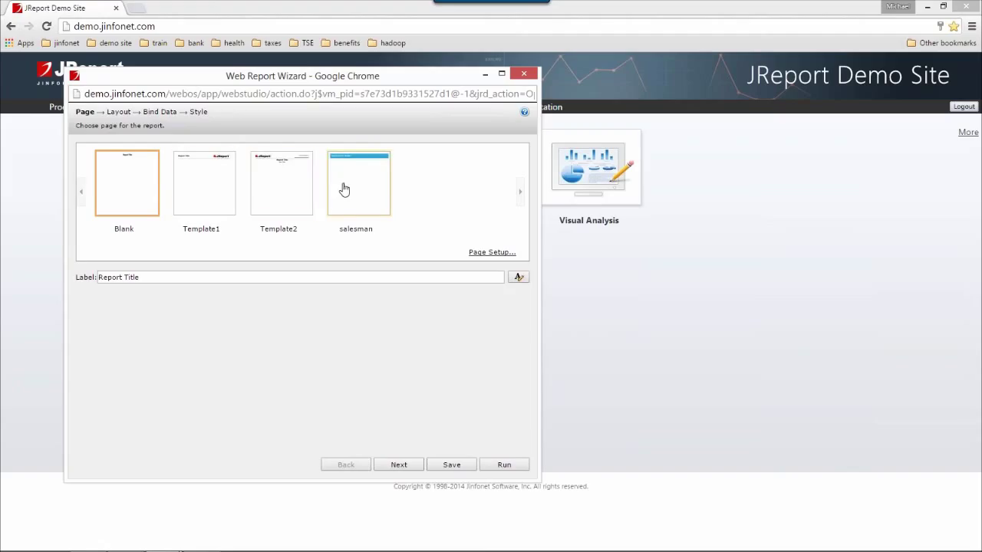
Choose Template2 as the new report's page and continue to the layout stage
click(231, 189)
click(274, 188)
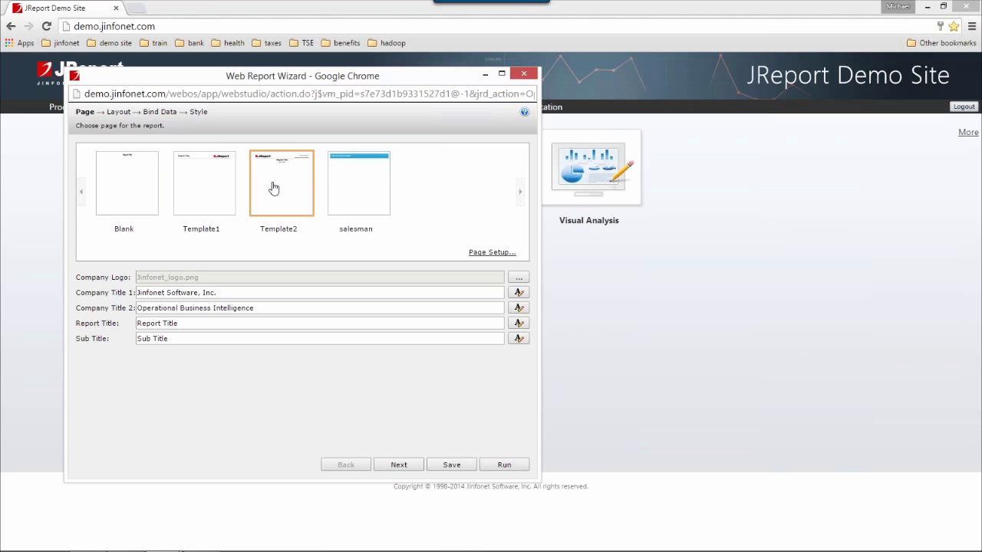
click(397, 468)
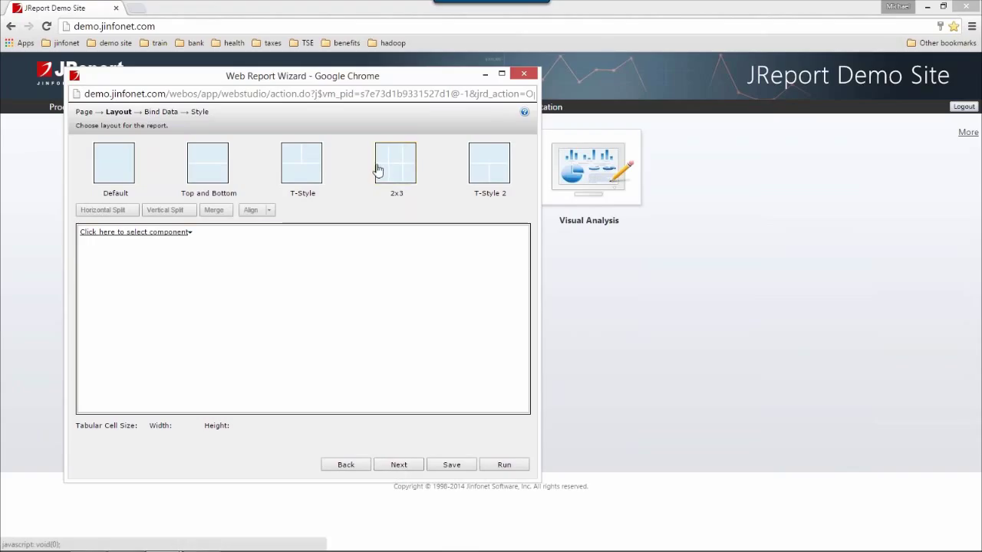
Apply the Top and Bottom layout and split its upper cell vertically into two
click(206, 167)
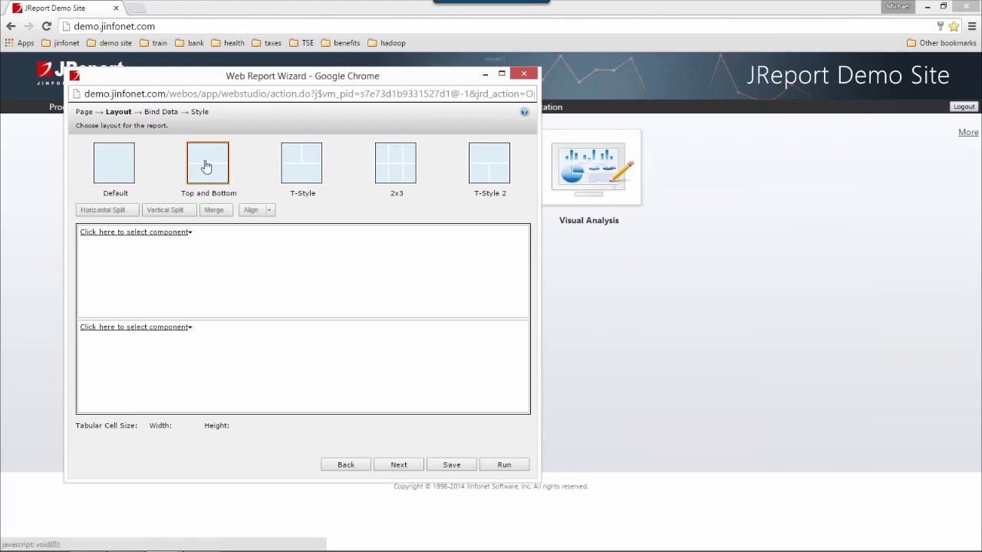
click(219, 251)
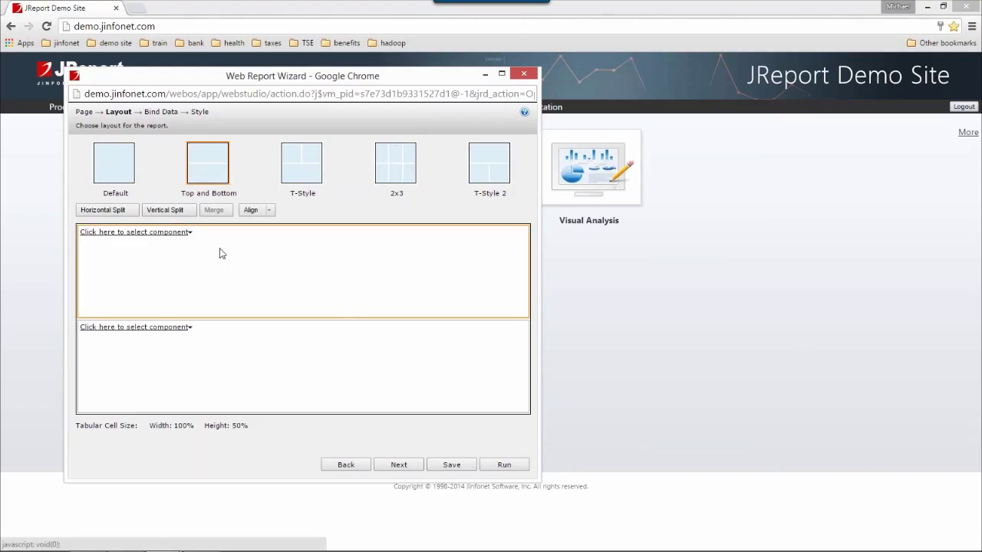
click(170, 211)
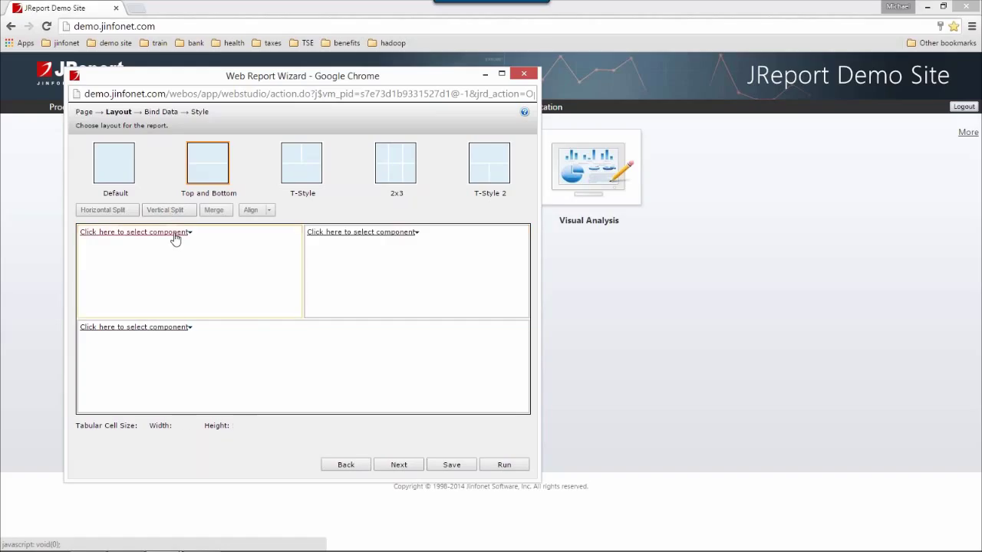
Place a chart in the upper-left cell and a table in the lower cell, and proceed to data binding
click(174, 233)
click(205, 284)
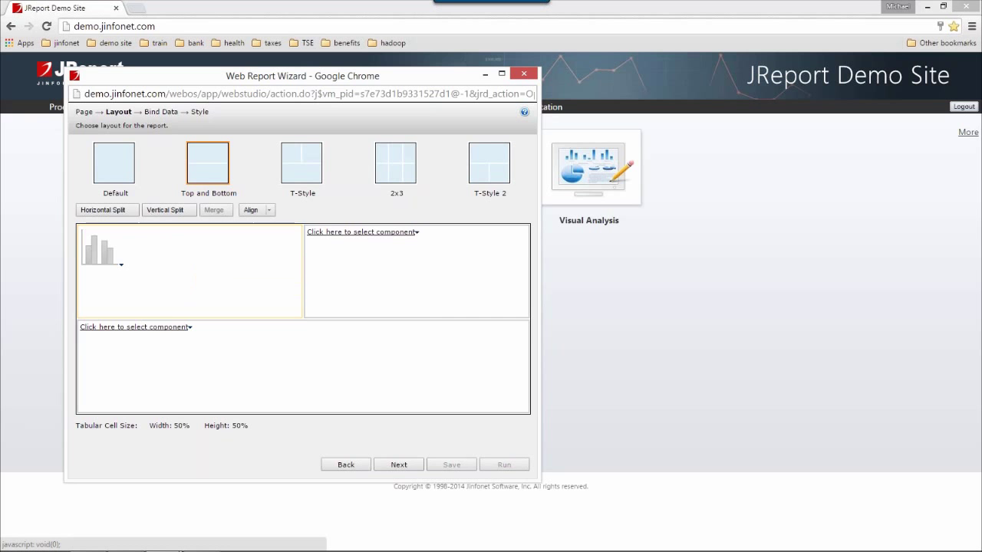
click(146, 329)
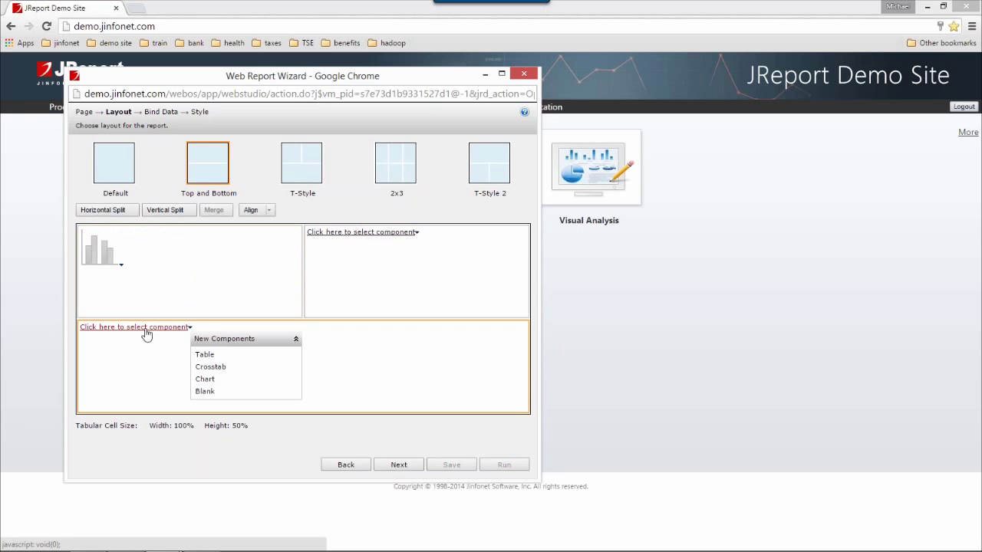
click(203, 355)
click(407, 470)
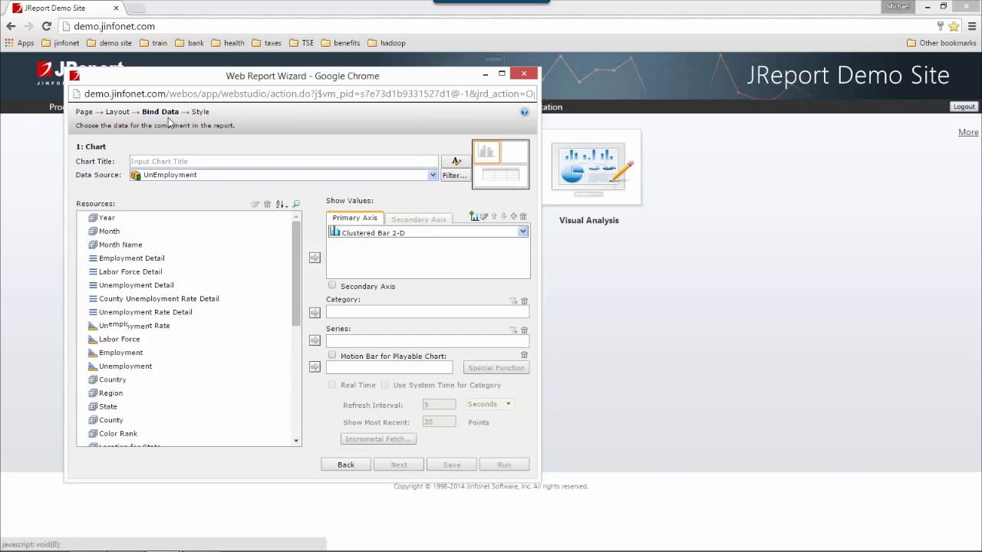
Bind the chart to the WorldWideSalesBV data source, with Region as the category and Total Sales as the primary-axis value
click(199, 176)
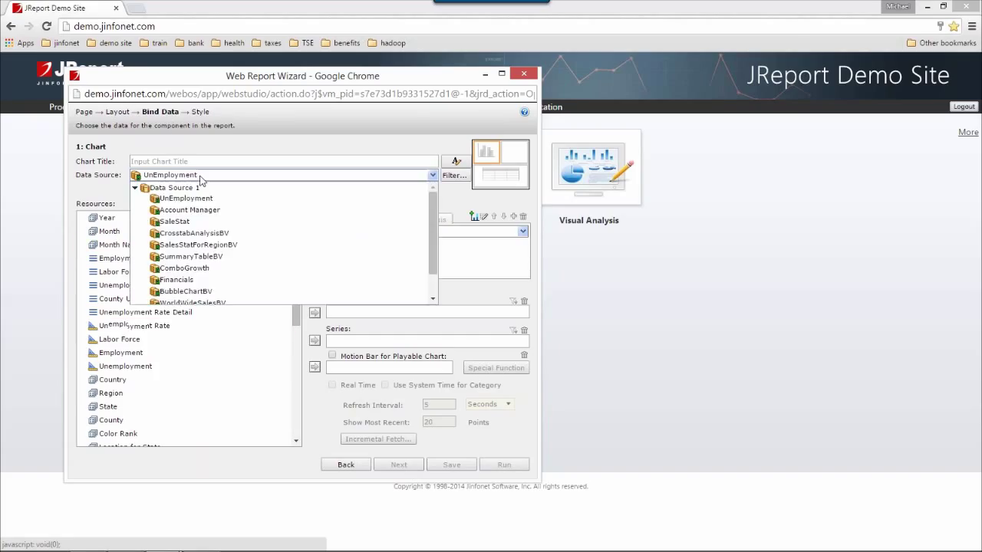
scroll(433, 210, down, 1)
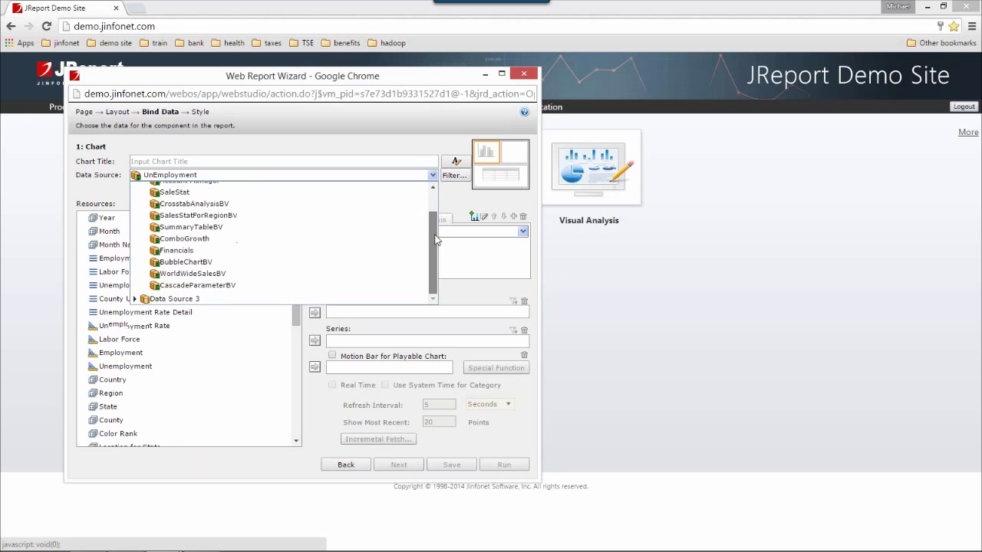
click(192, 274)
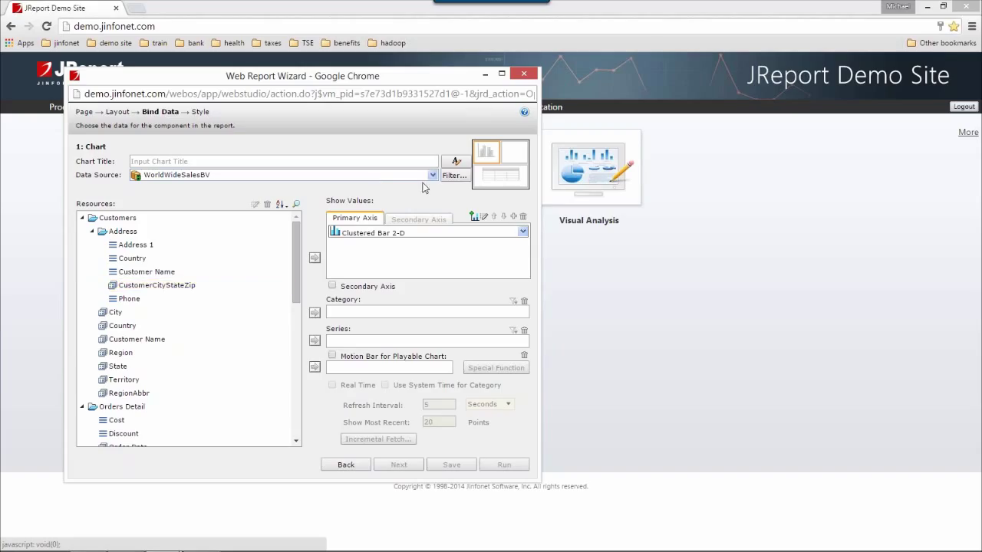
click(125, 354)
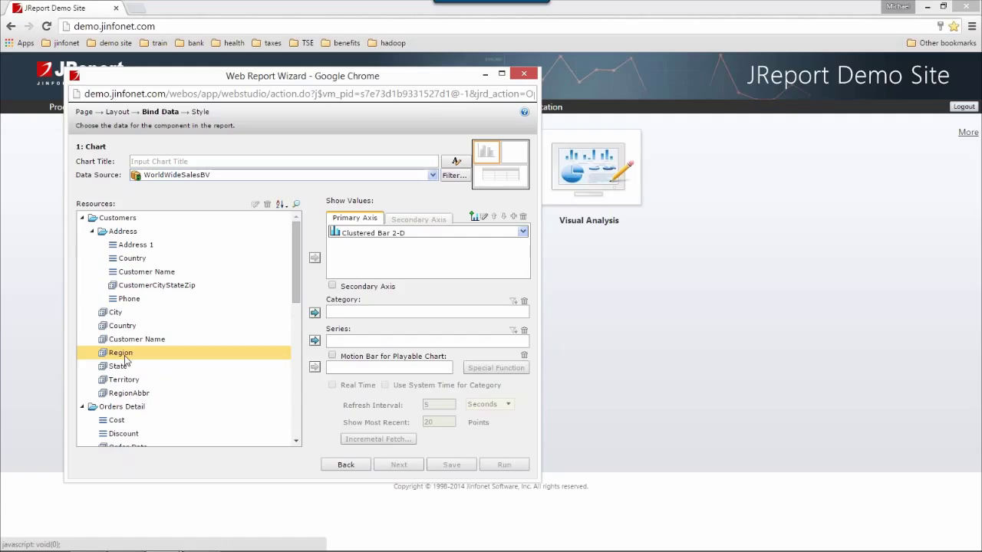
click(314, 315)
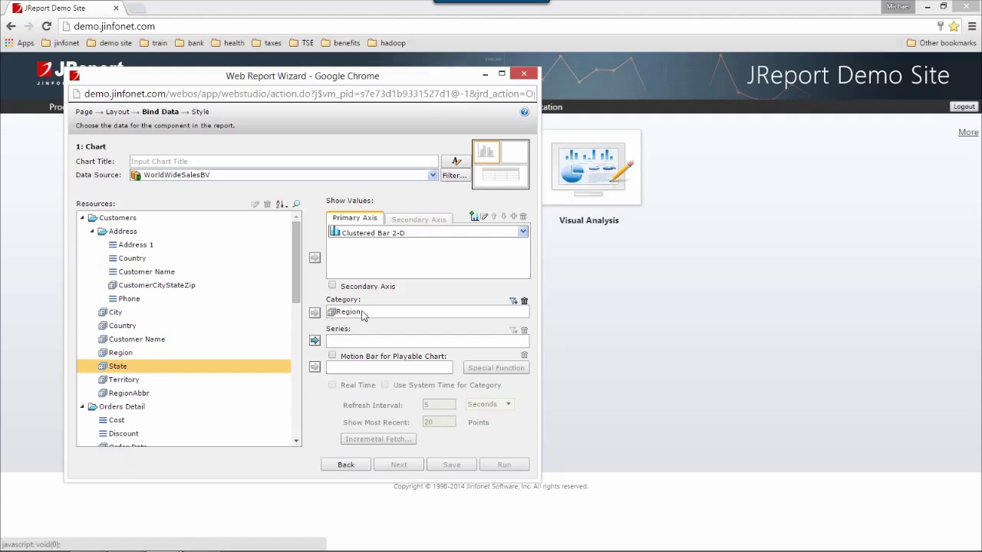
drag(298, 297, 290, 382)
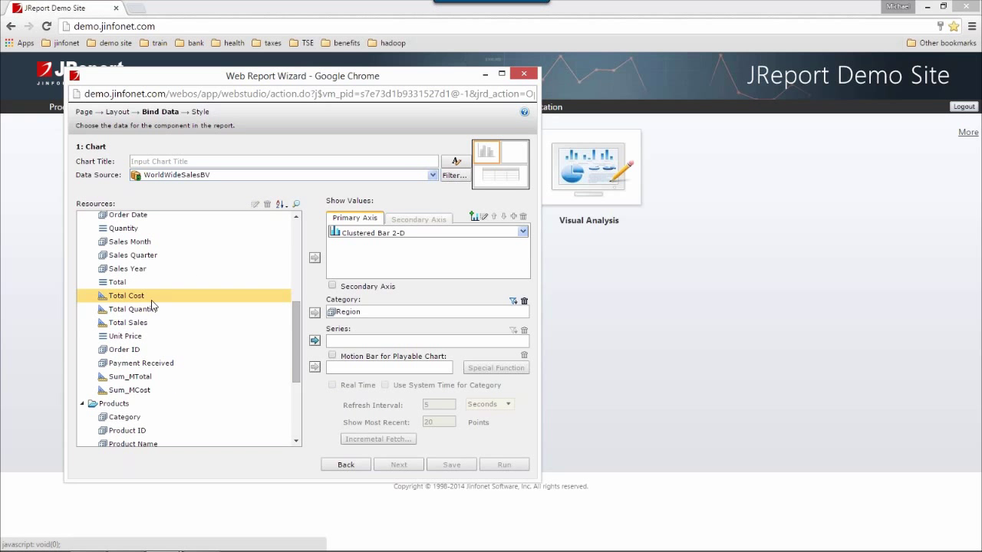
click(138, 328)
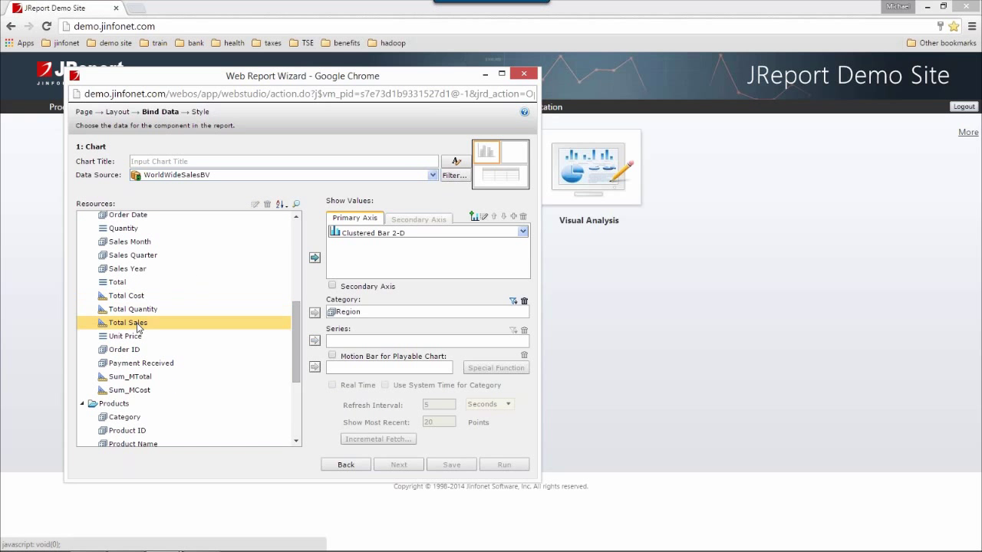
click(315, 259)
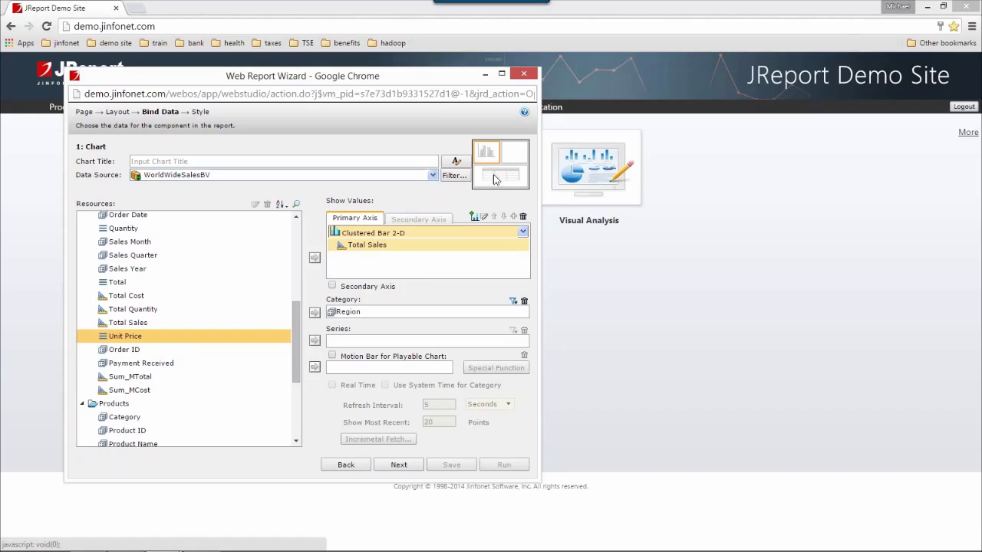
Proceed to the table's data and add Phone, Country, Customer Name, Territory and RegionAbbr as display fields
click(394, 465)
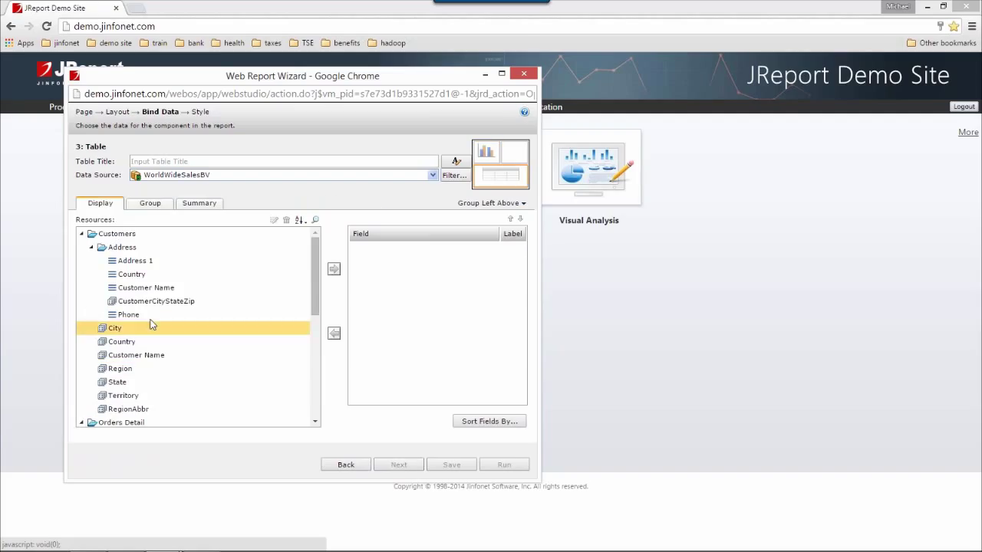
click(122, 317)
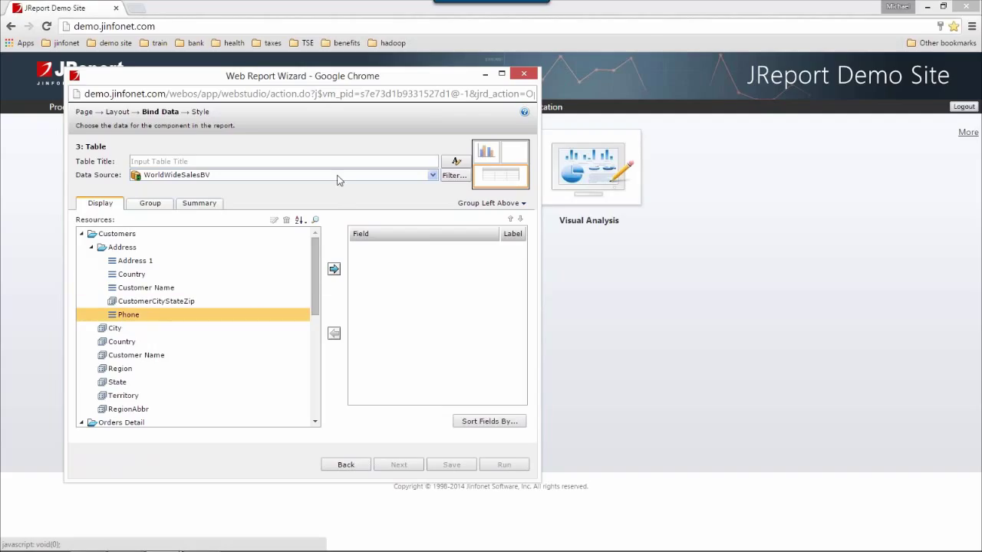
drag(318, 255, 318, 274)
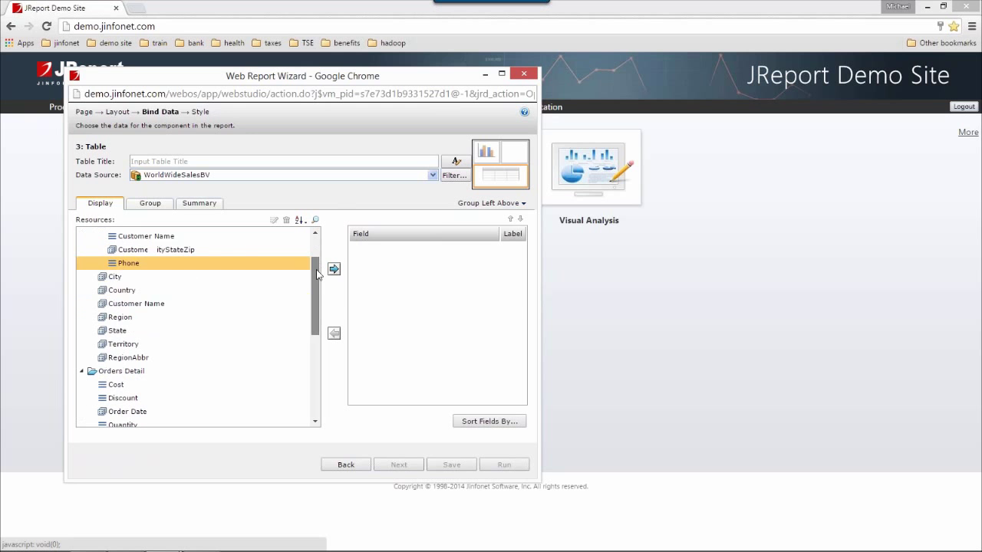
click(334, 269)
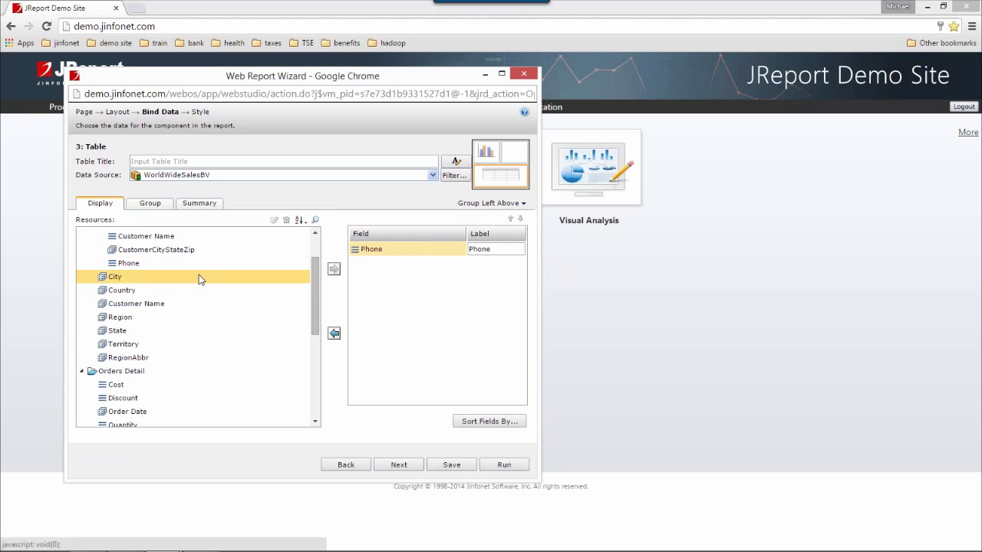
click(134, 290)
click(334, 270)
click(334, 269)
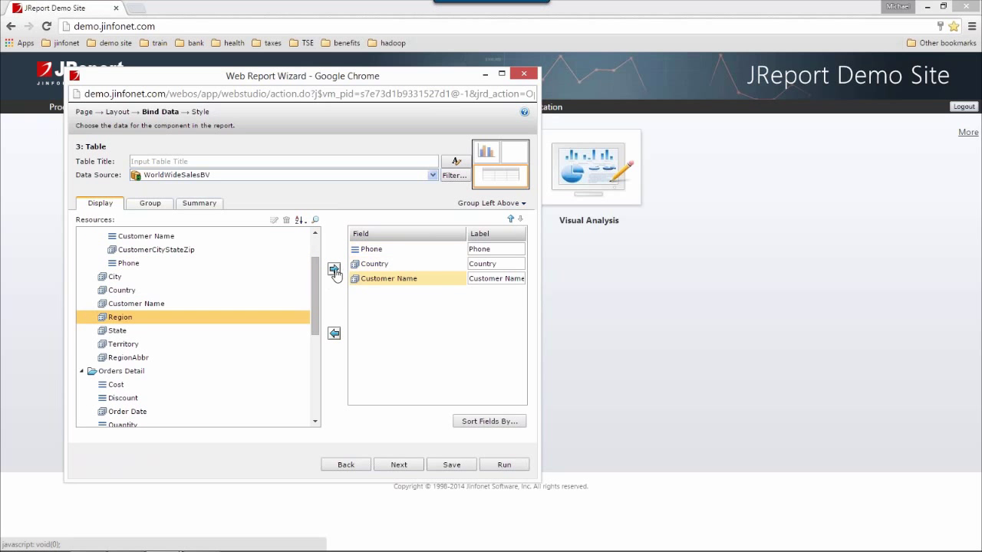
click(116, 346)
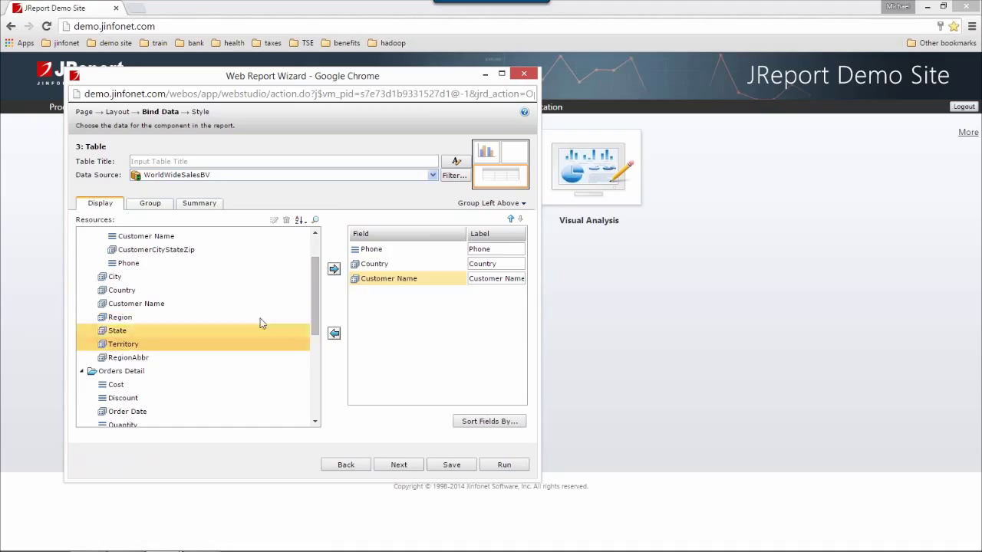
click(334, 269)
click(333, 270)
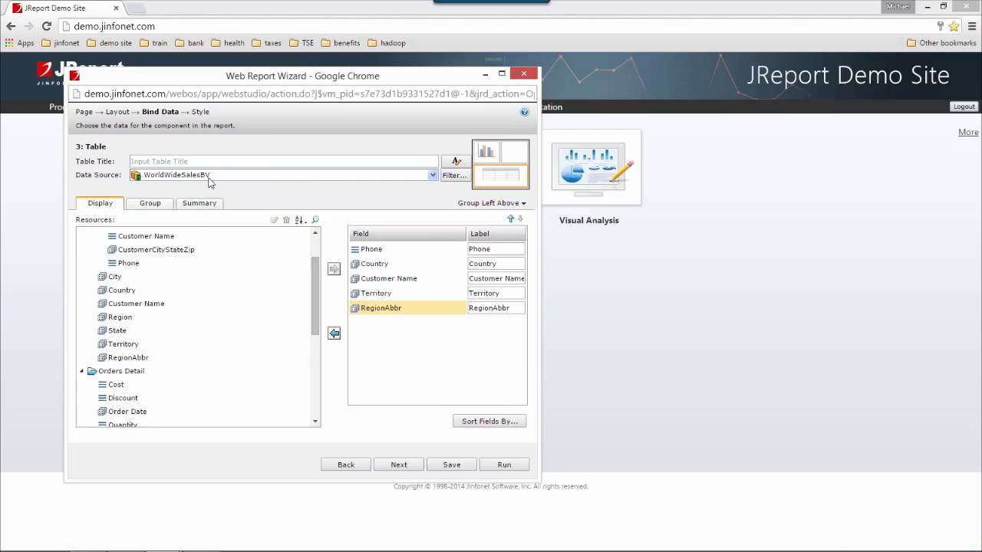
Group the table by Customer Name in ascending order
click(158, 204)
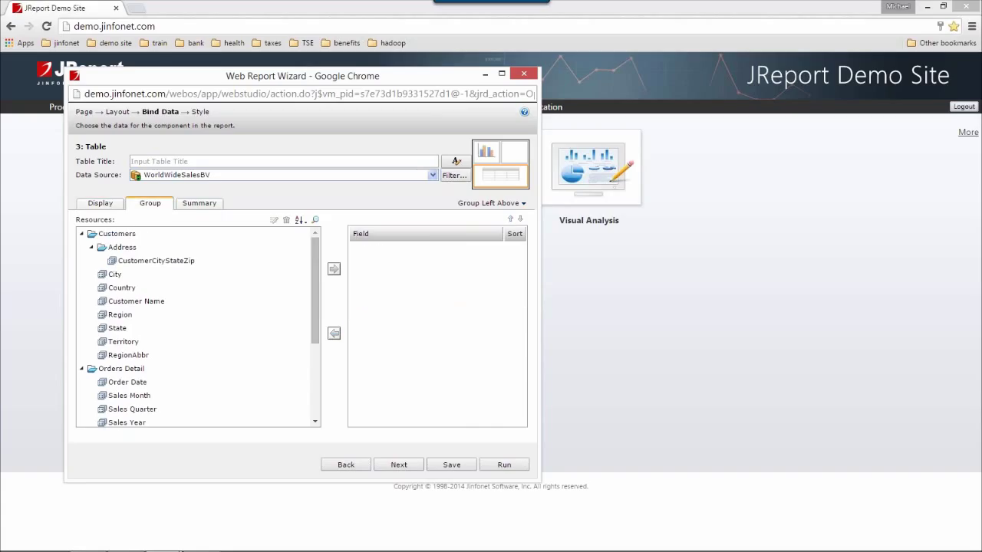
click(128, 304)
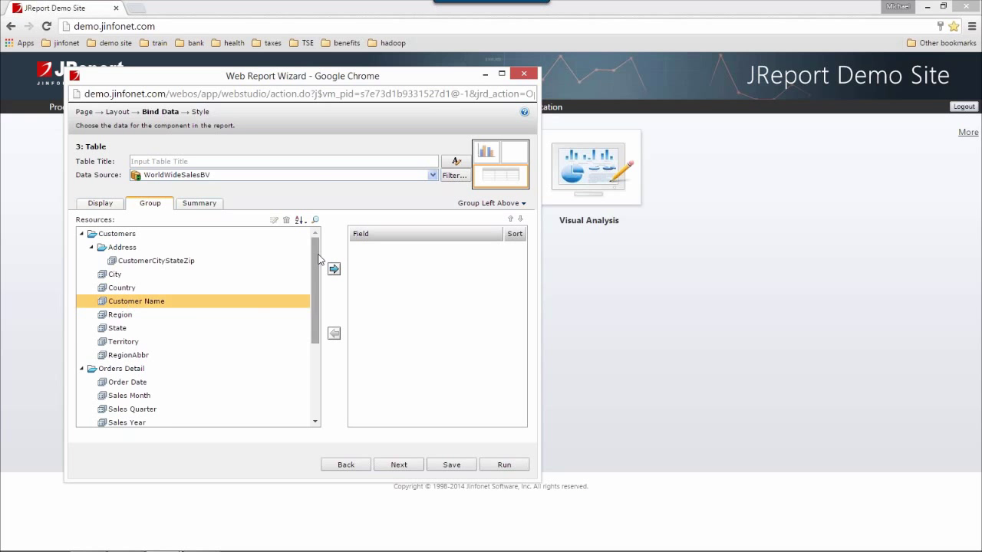
mouse_move(320, 261)
mouse_down()
mouse_move(319, 300)
mouse_move(319, 271)
mouse_up()
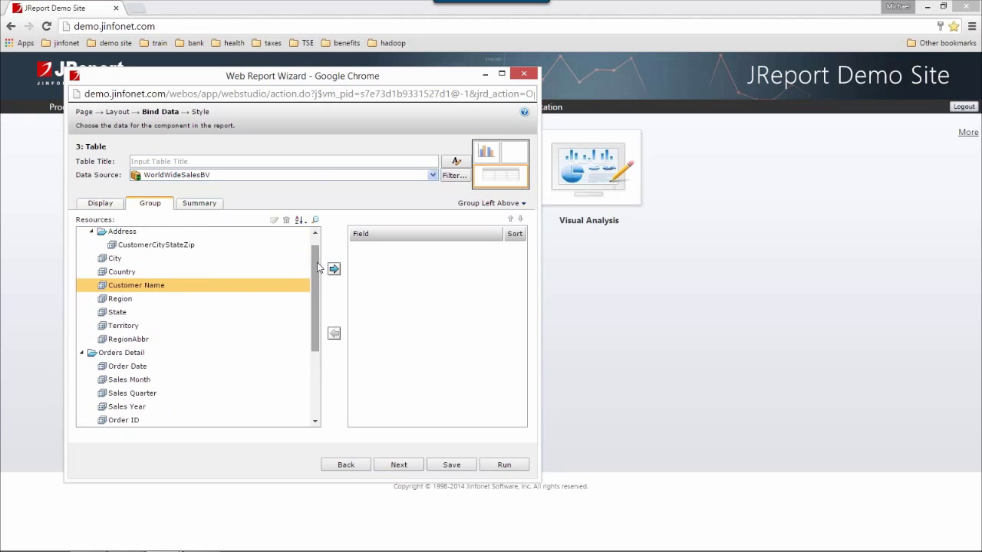
click(334, 269)
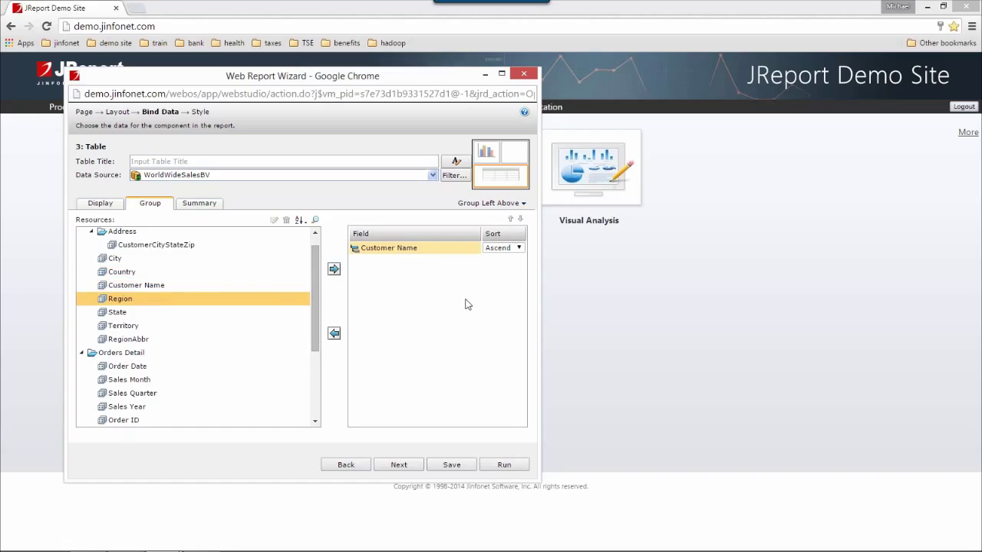
Add a Total Sales summary to the table's Customer Name group, placed in the footer row under the RegionAbbr column
click(205, 206)
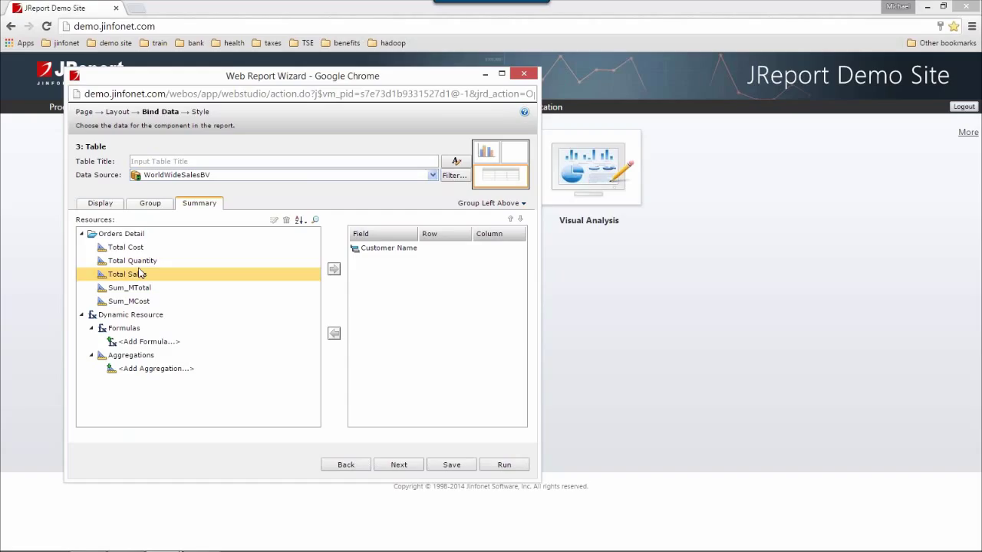
click(127, 277)
click(334, 269)
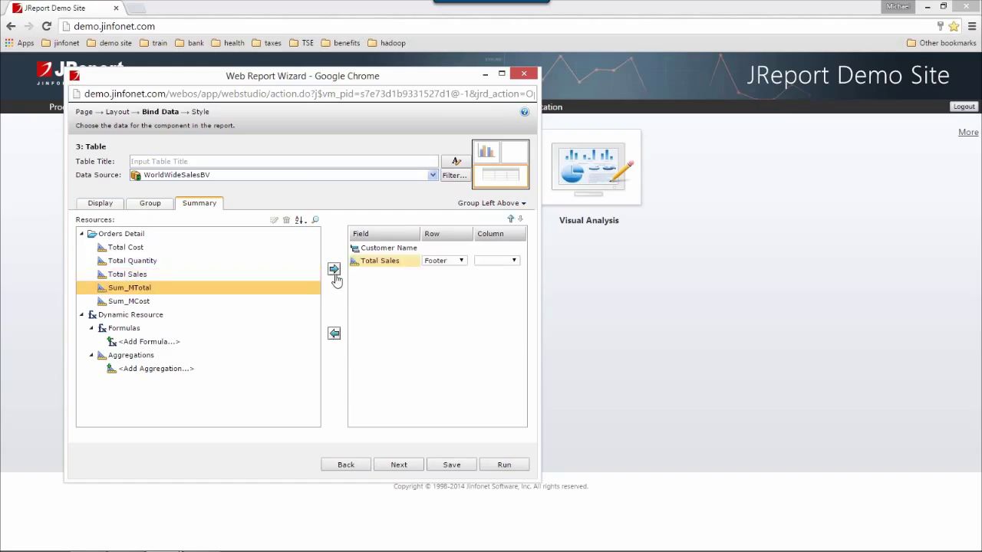
click(490, 262)
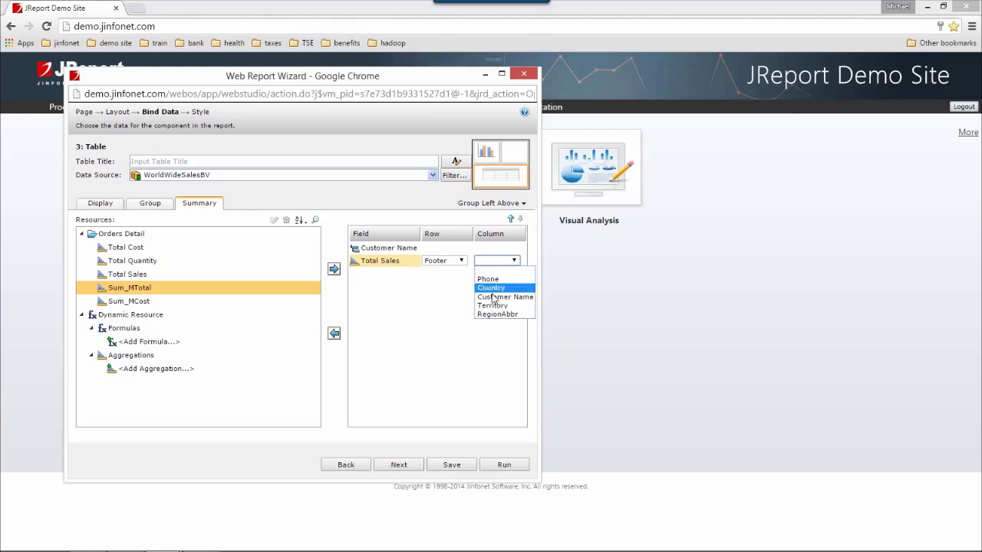
click(500, 314)
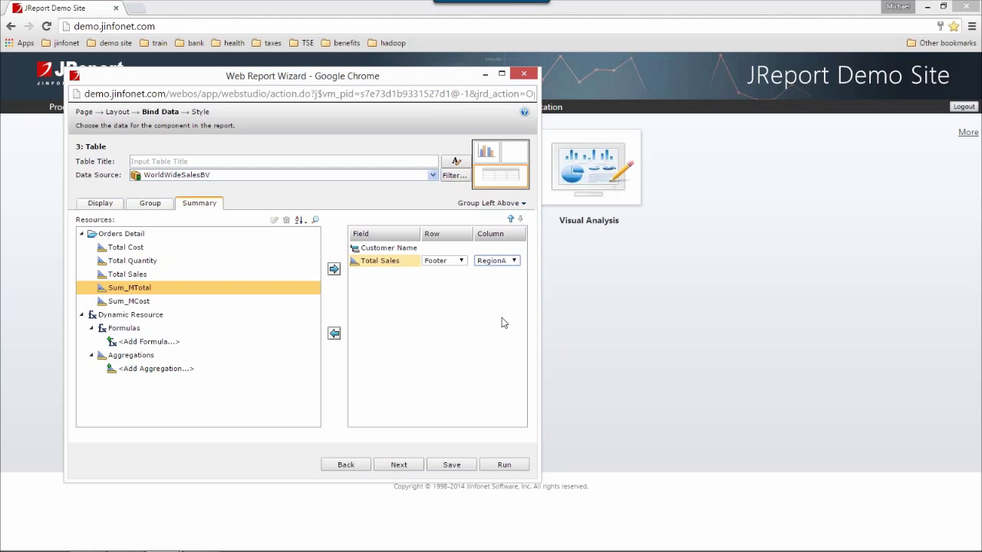
Run the report and drill its chart down into Europe, Middle East, Africa and then into Germany
click(504, 465)
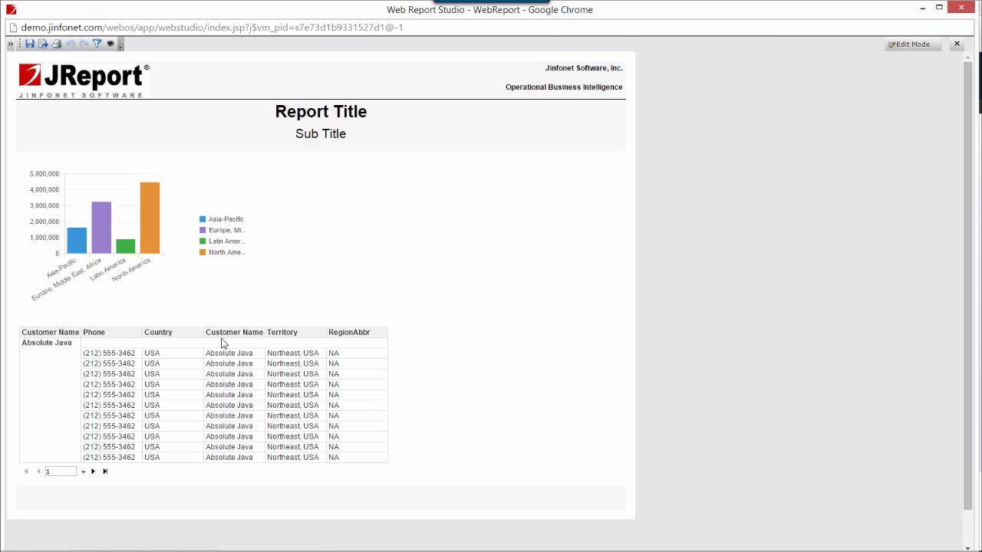
click(75, 280)
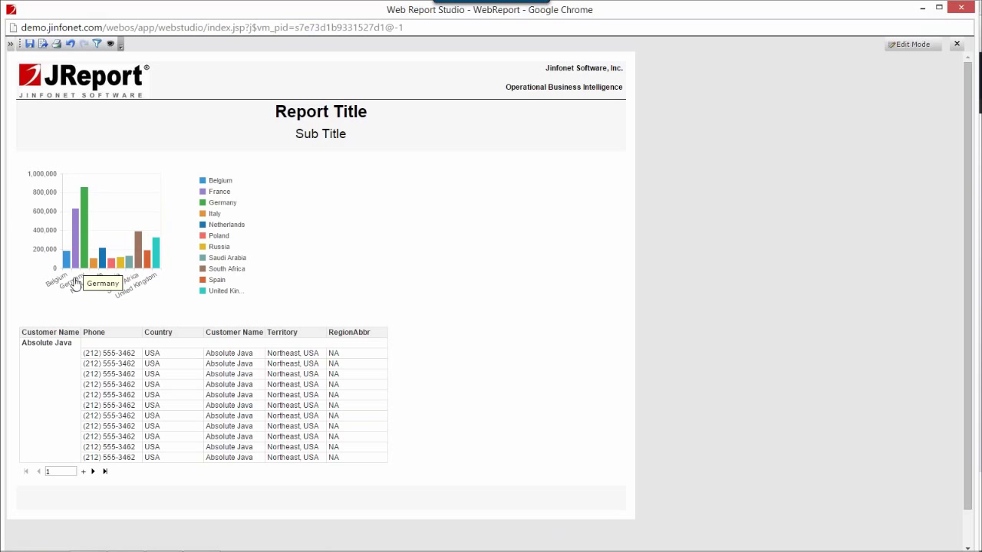
click(75, 282)
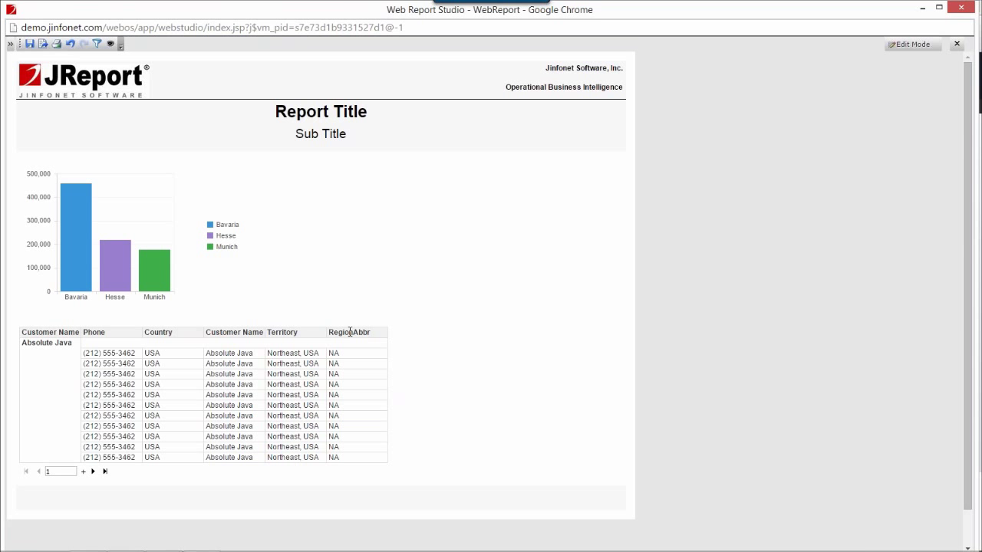
Switch the table's RegionAbbr column to the Cost field
right_click(350, 332)
mouse_move(410, 341)
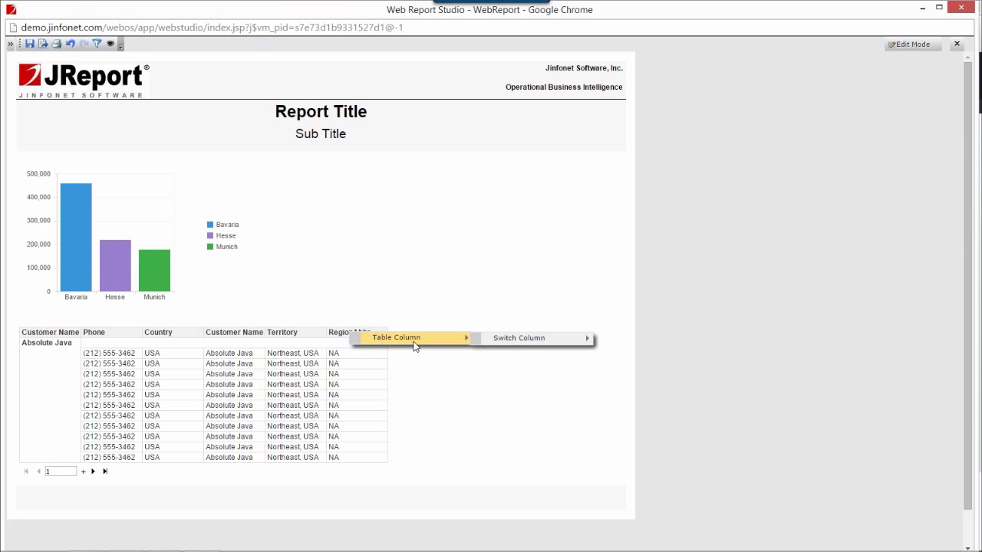
mouse_move(544, 337)
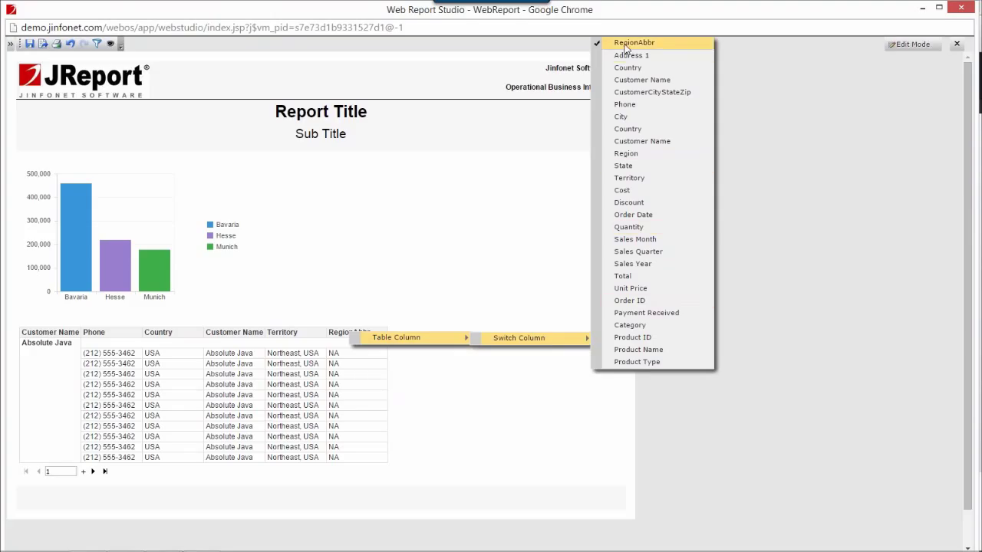
click(622, 190)
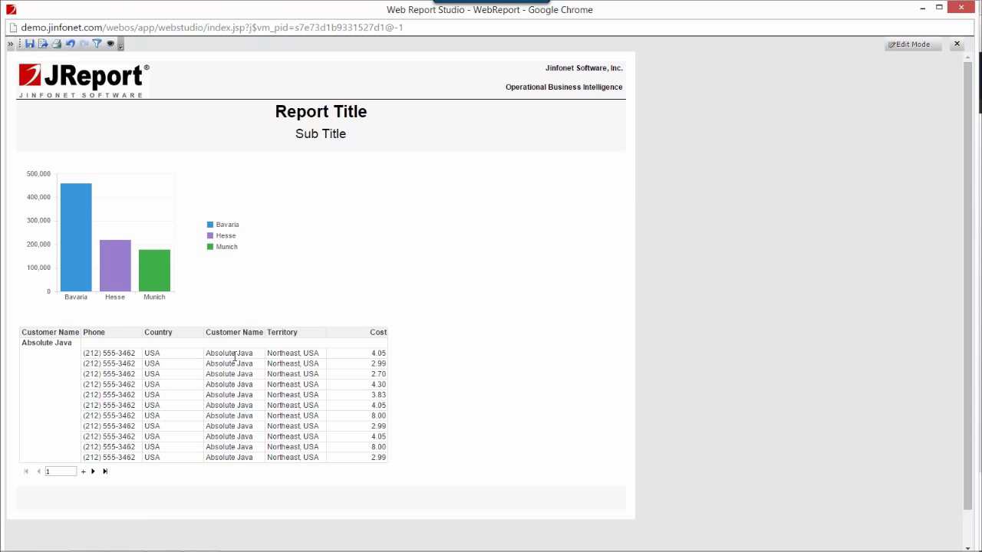
Change the report to edit mode and insert Quantity after the Phone column and Payment Received after the Country column
click(911, 44)
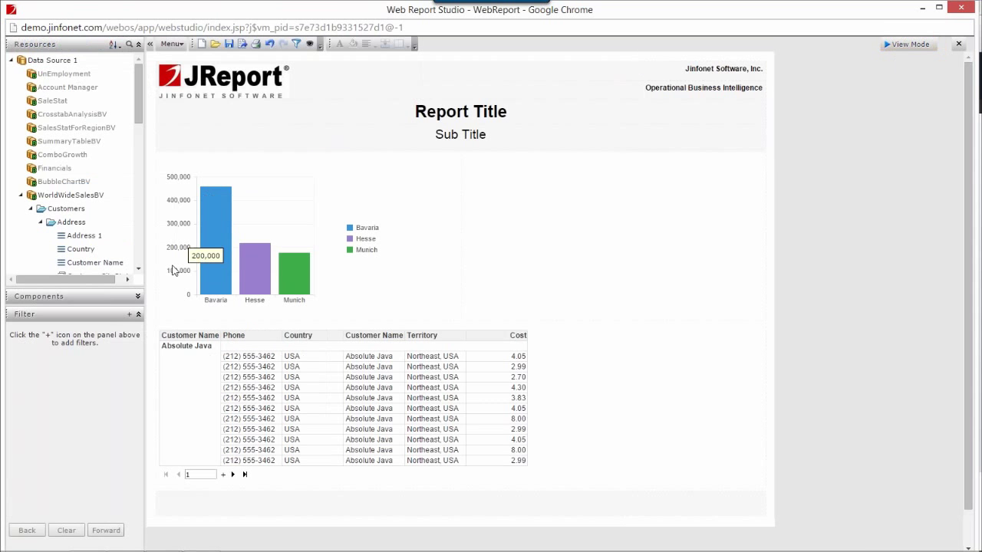
drag(140, 93, 134, 178)
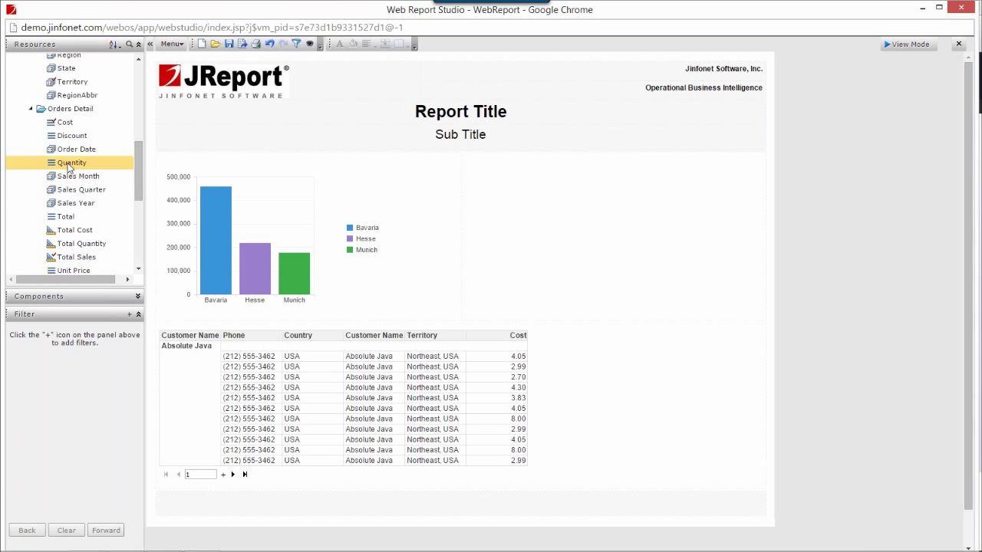
drag(72, 163, 281, 340)
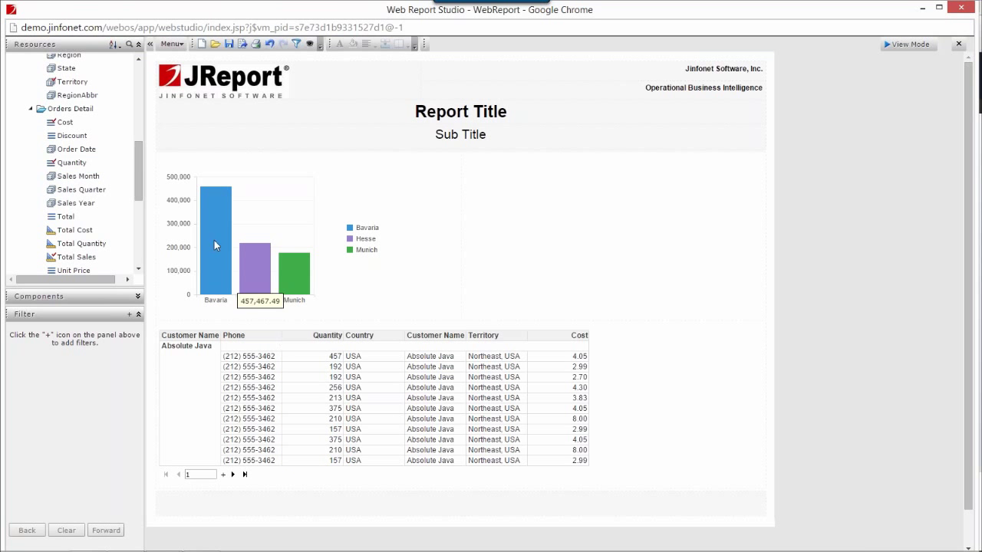
drag(135, 162, 396, 343)
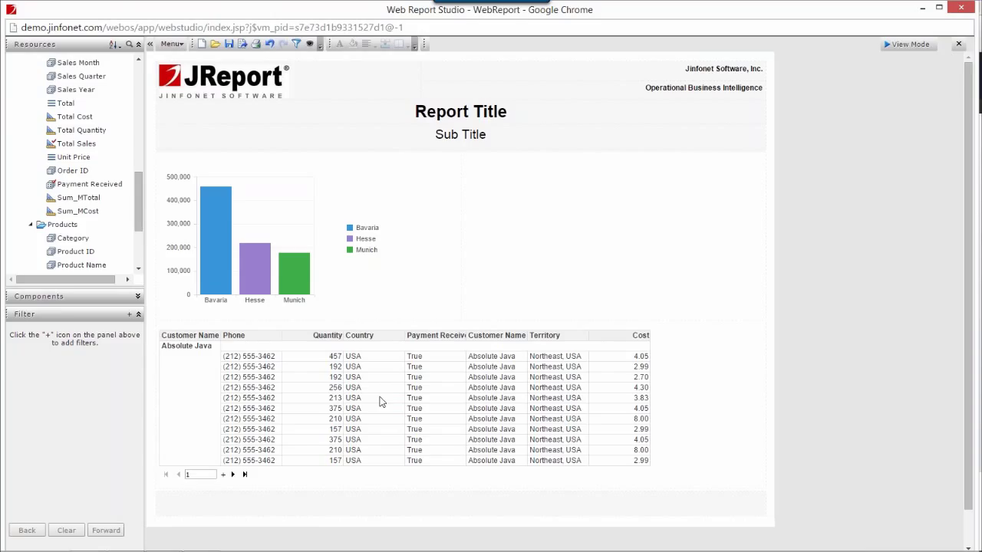
Insert a filter control for the Region field in the empty cell beside the chart, applied to all components
click(59, 297)
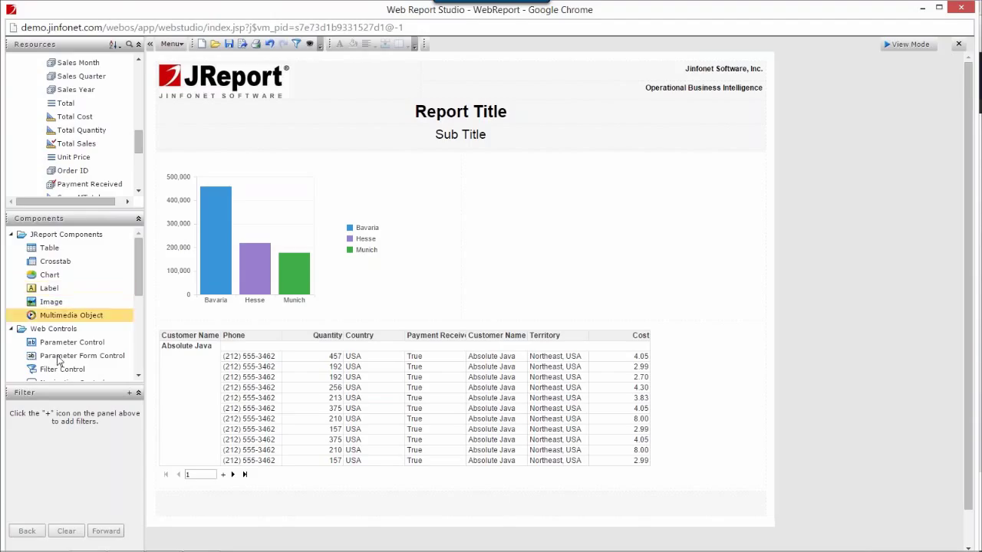
drag(56, 379, 629, 198)
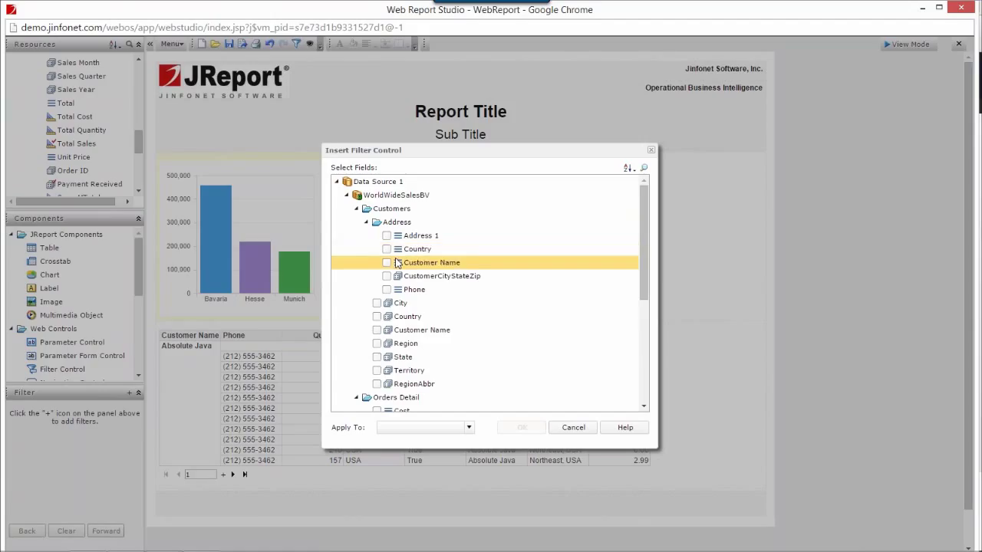
click(376, 344)
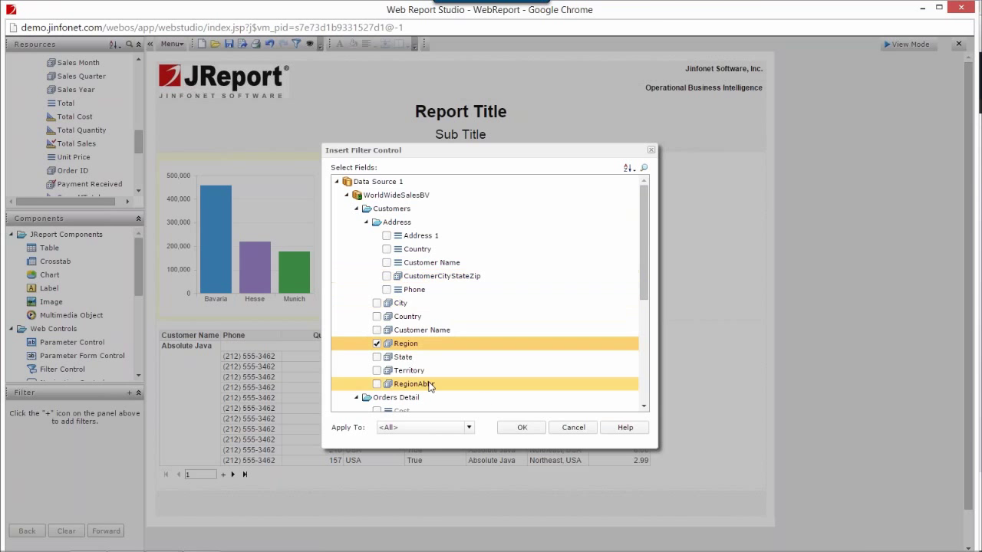
click(521, 428)
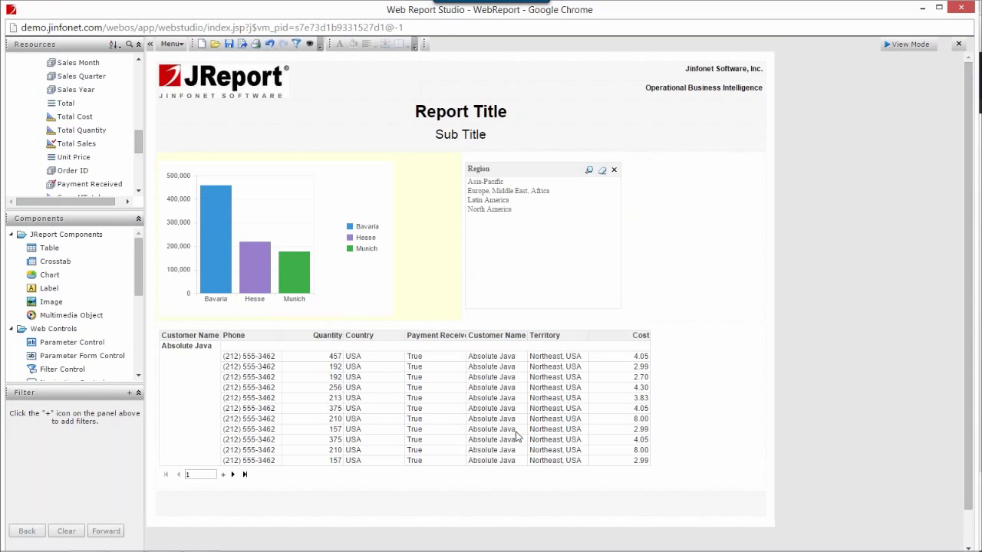
Select Europe, Middle East, Africa, Latin America and North America together in the Region filter control
click(485, 198)
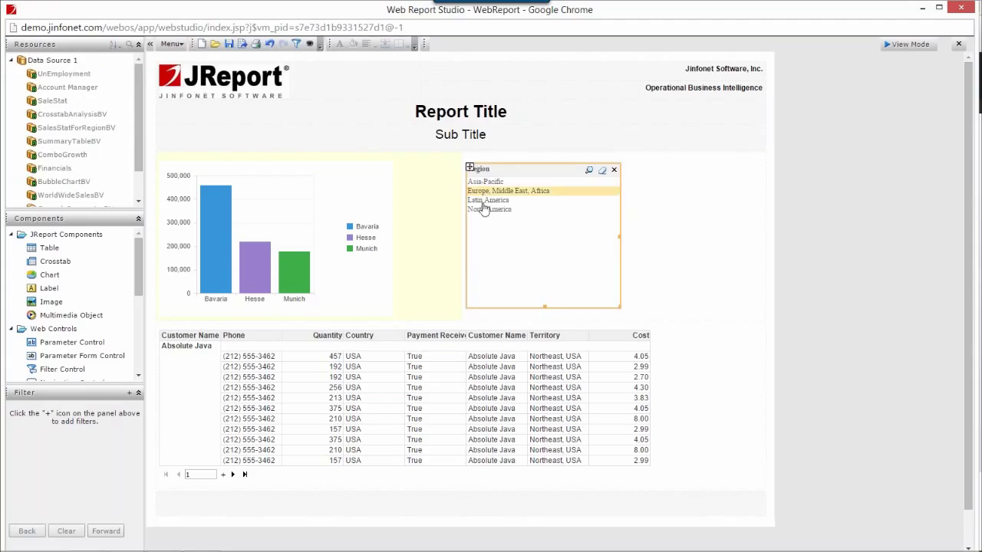
ctrl+click(482, 203)
ctrl+click(483, 210)
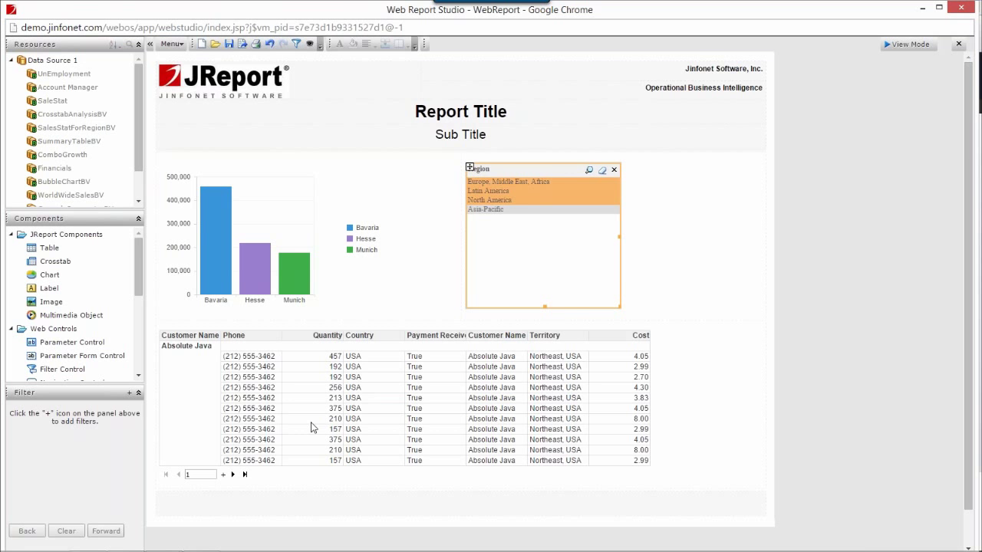
Close the web report and start a Visual Analysis with WorldWideSalesBV as its data source
click(958, 13)
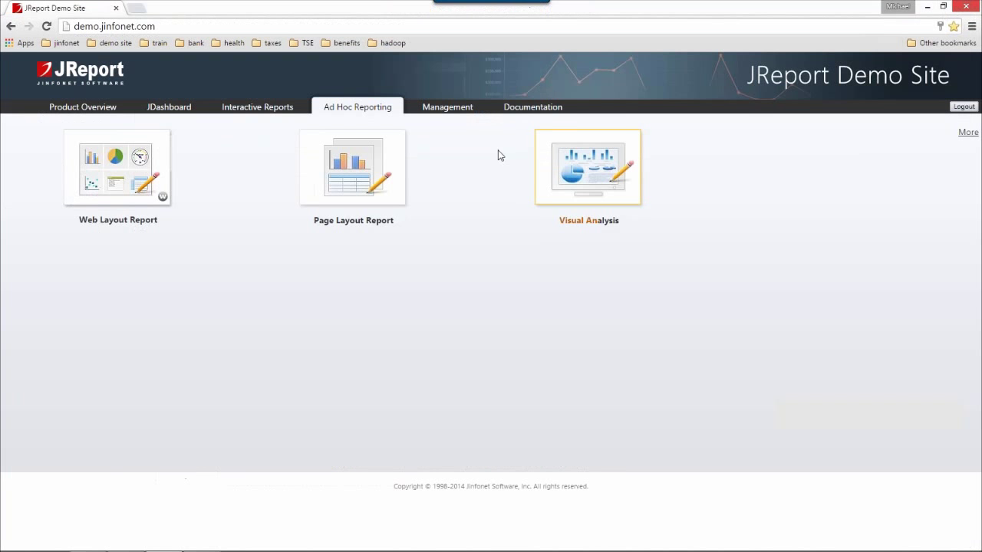
click(588, 169)
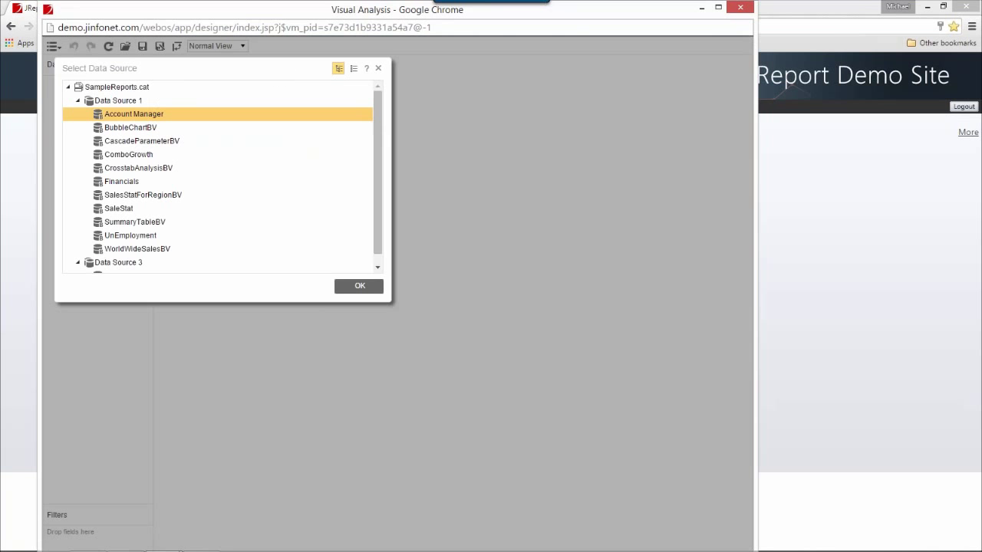
drag(379, 143, 382, 175)
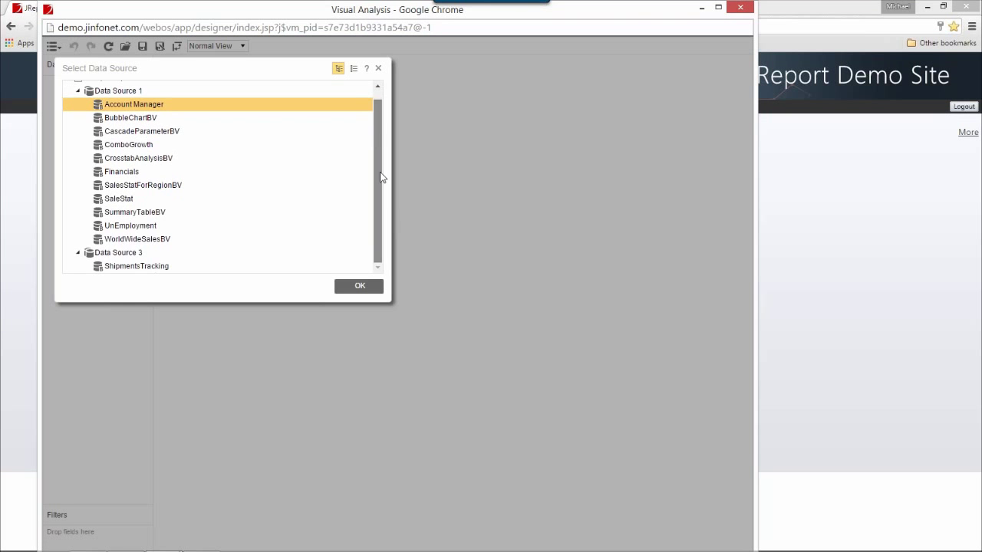
click(162, 242)
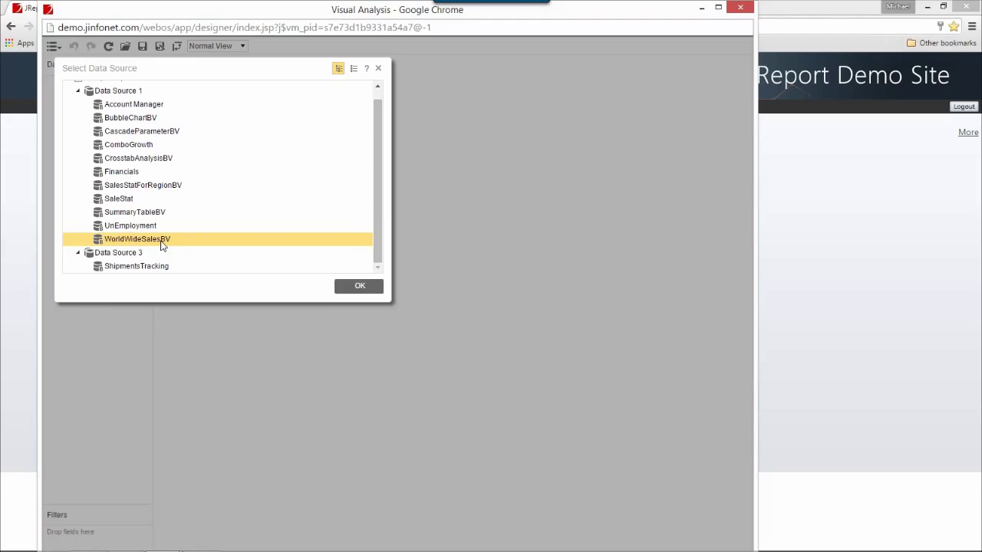
click(369, 288)
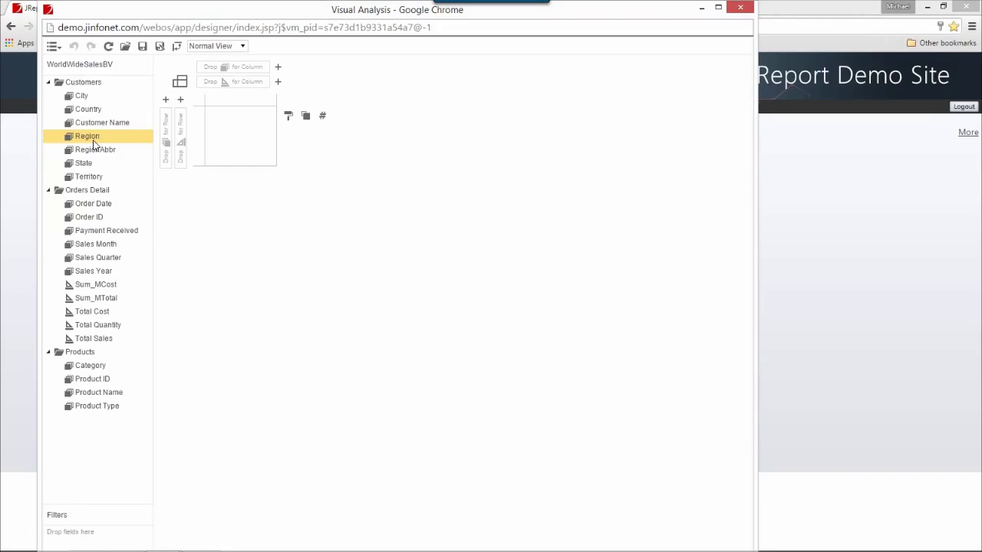
Build a crosstab with RegionAbbr as columns, Sales Month as rows and Total Sales as the label, and swap its rows and columns
drag(88, 150, 234, 68)
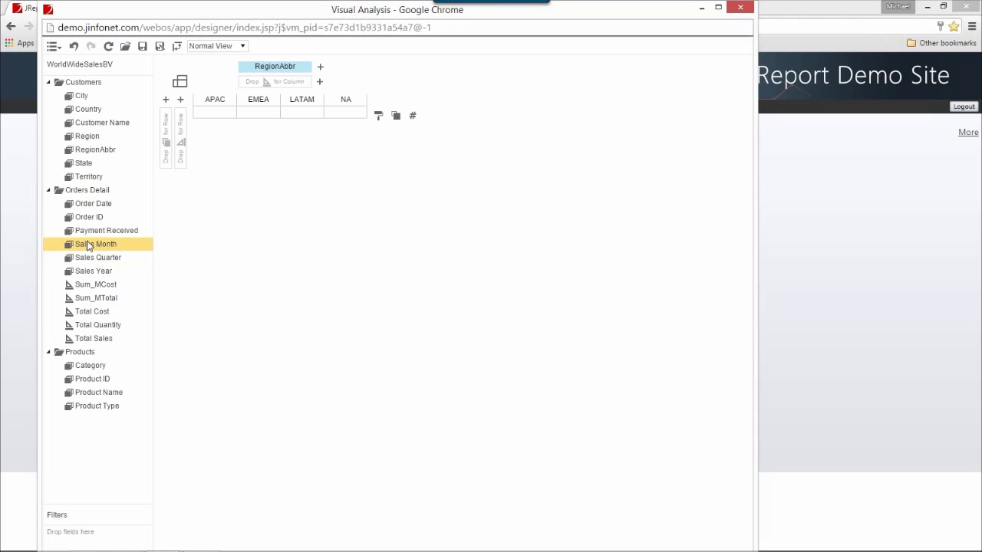
drag(81, 245, 168, 154)
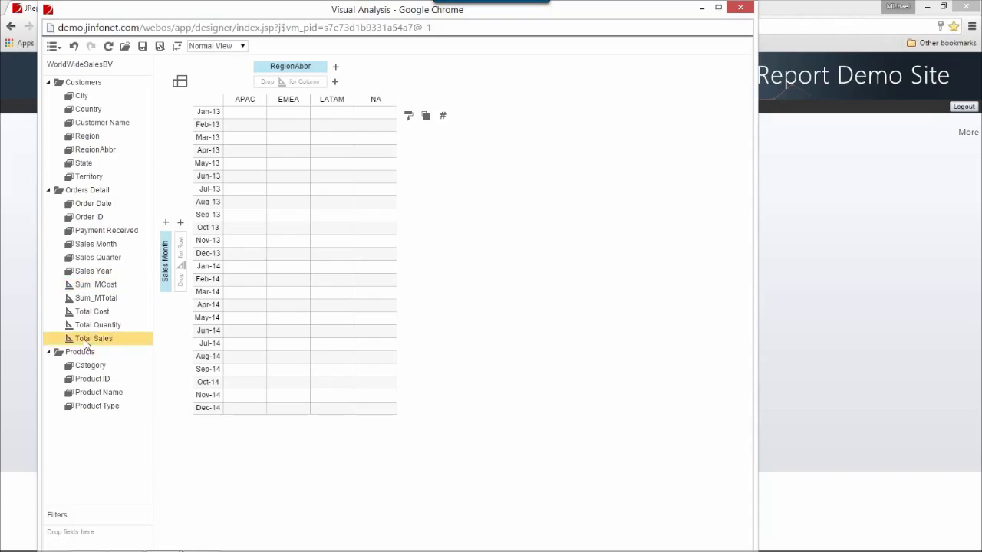
drag(86, 345, 444, 119)
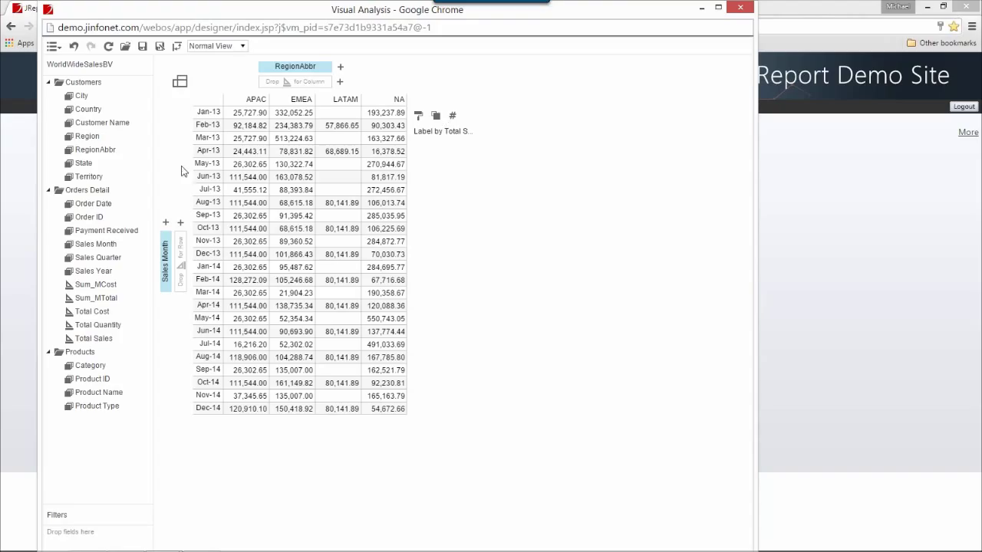
click(178, 47)
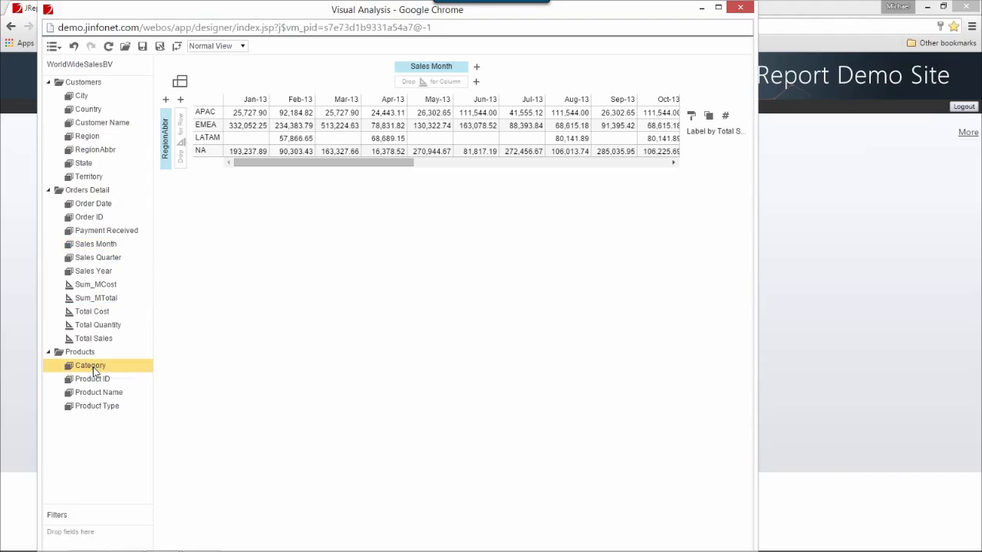
Color the crosstab values by Category and remove the Total Sales label
drag(95, 372, 691, 119)
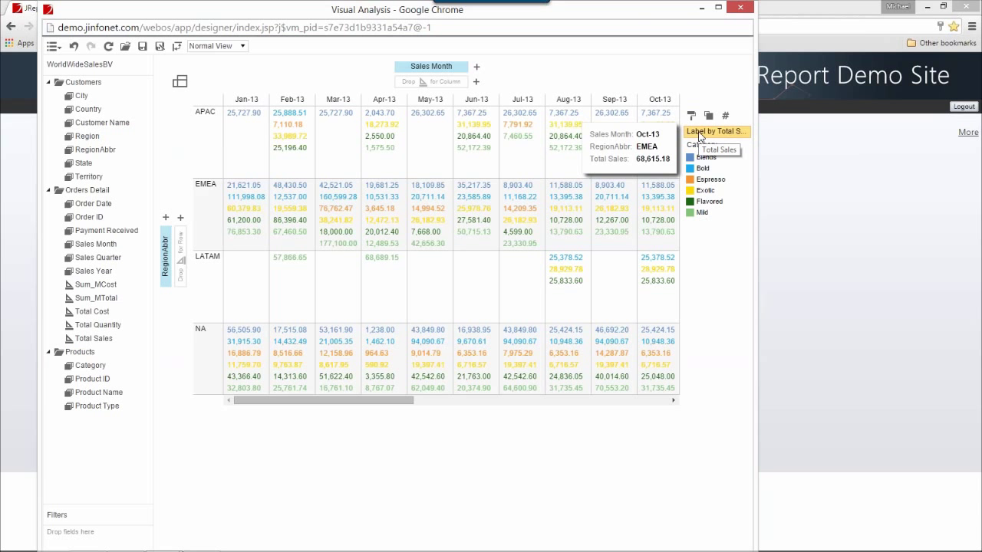
drag(700, 136, 176, 245)
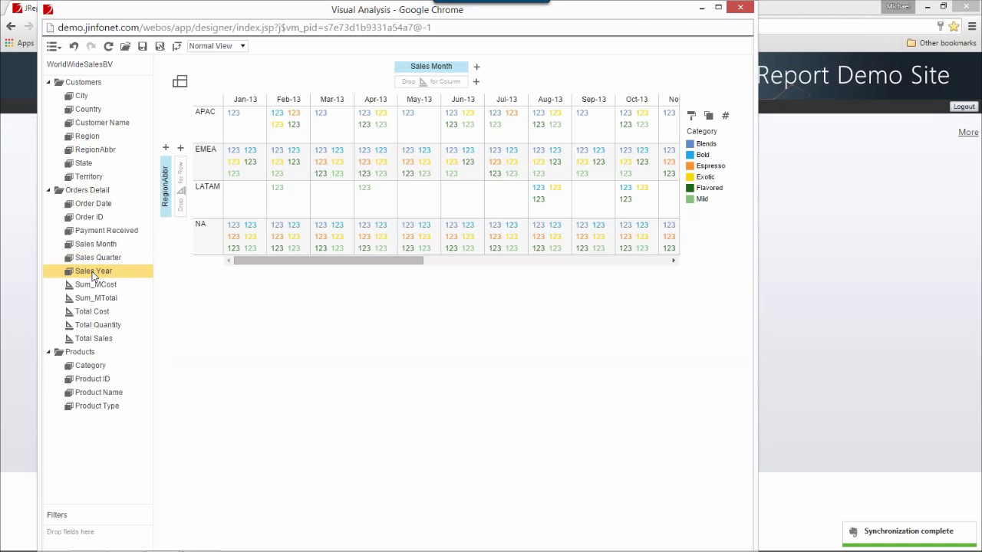
Turn the analysis into a bar chart of Total Sales by Sales Year and Sales Month, without the RegionAbbr rows
drag(92, 276, 231, 186)
drag(389, 72, 399, 67)
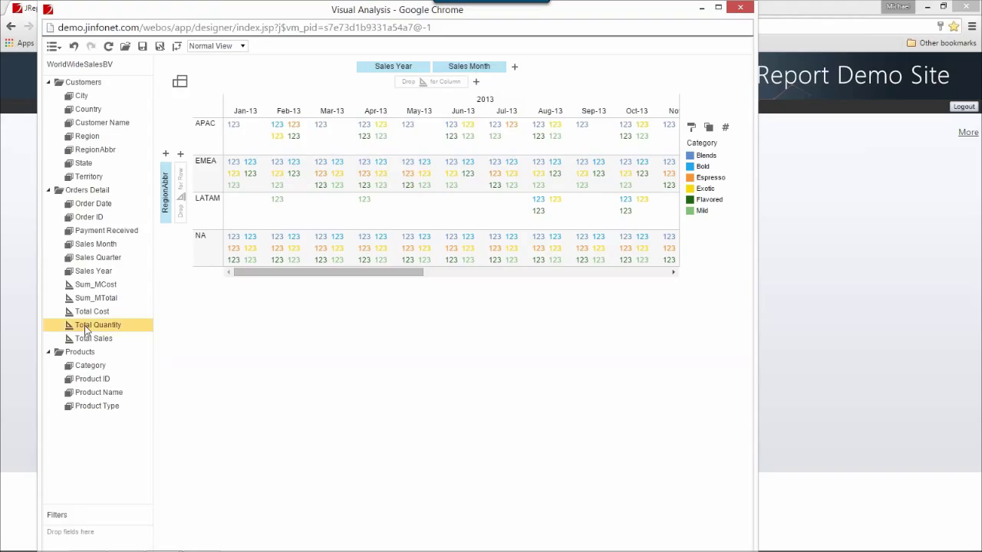
drag(89, 343, 185, 215)
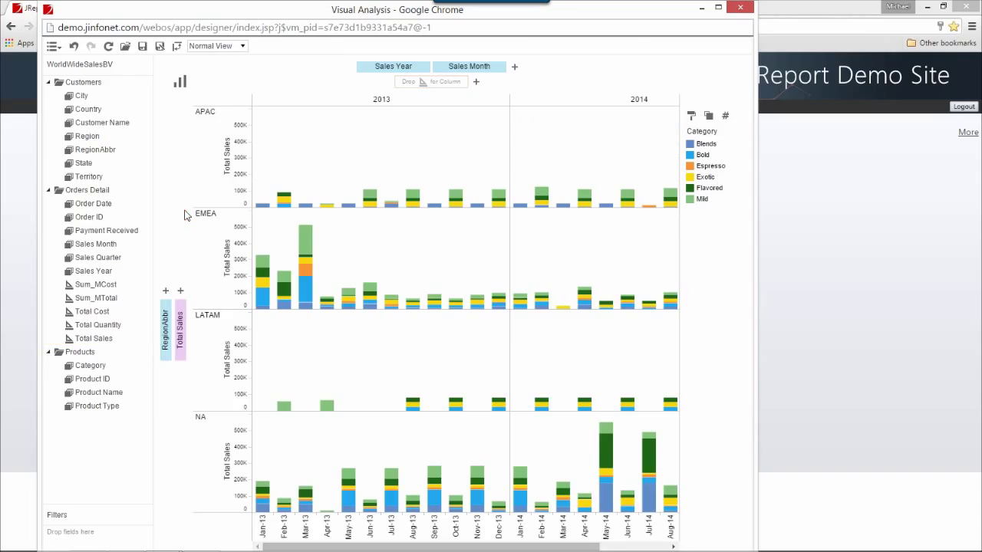
drag(166, 328, 113, 291)
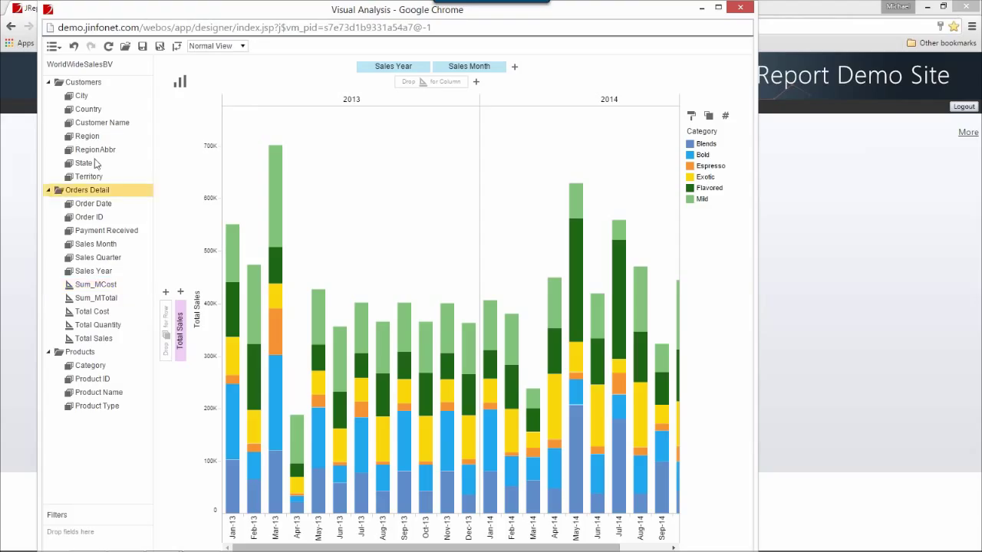
Save the analysis in My Reports as July Webinar and close Visual Analysis
click(142, 47)
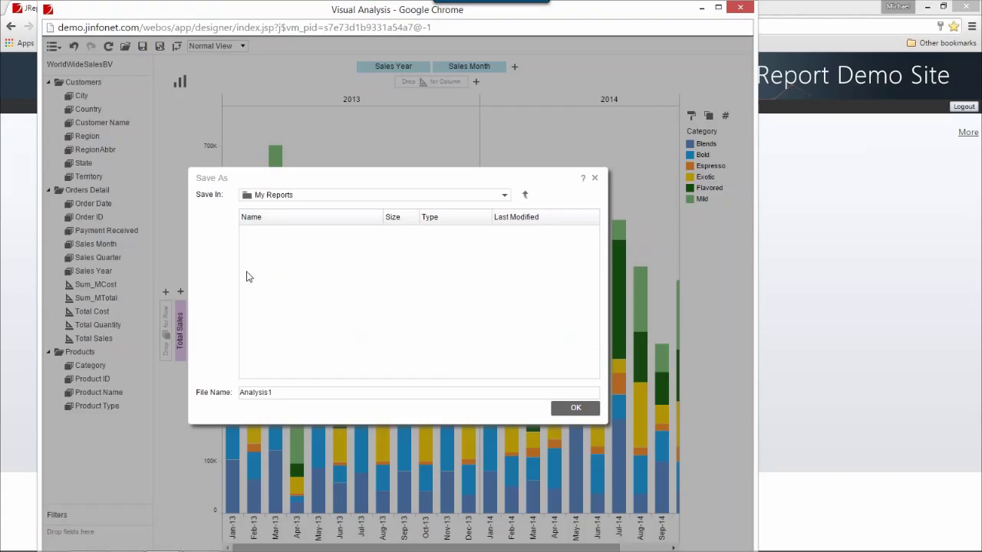
click(379, 392)
key(ctrl+a)
text(July Webinar)
click(564, 409)
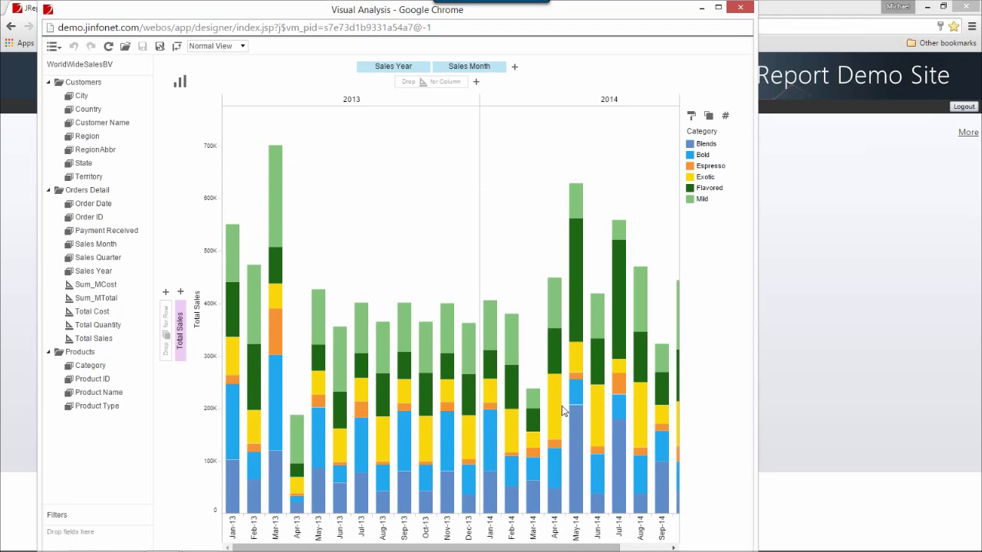
click(740, 6)
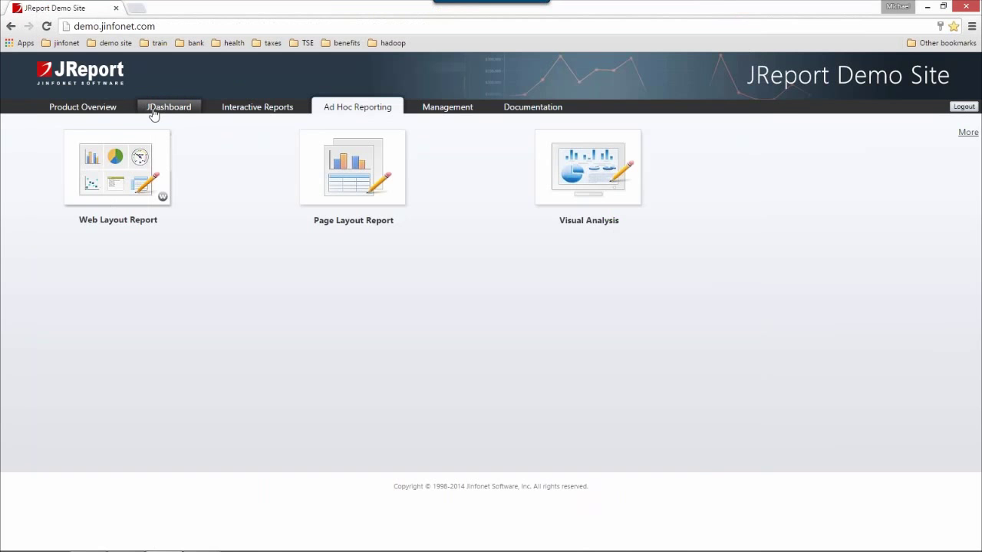
Open the Google Maps dashboard and narrow the Product Daily Sales chart to the range 04/08/2014 to 08/13/2014
click(154, 112)
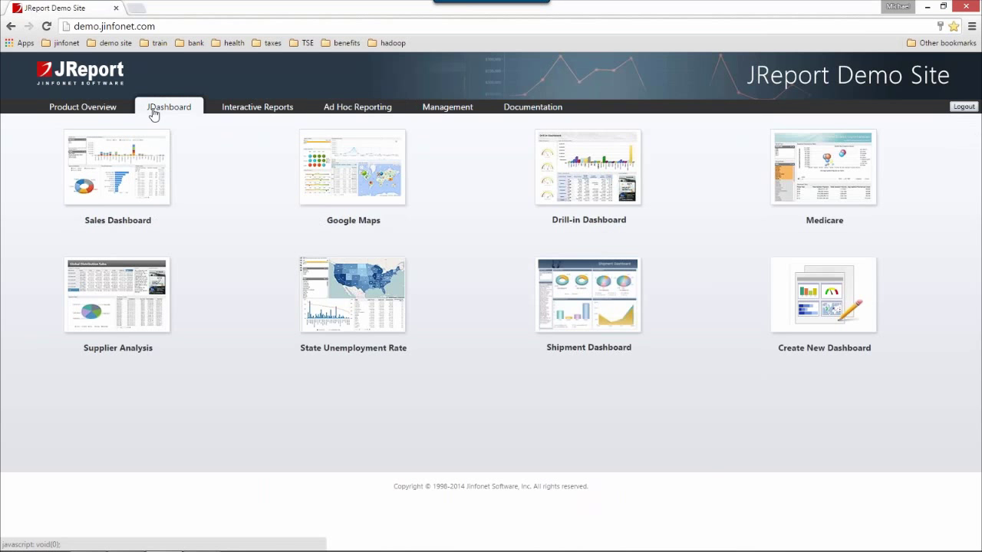
click(340, 164)
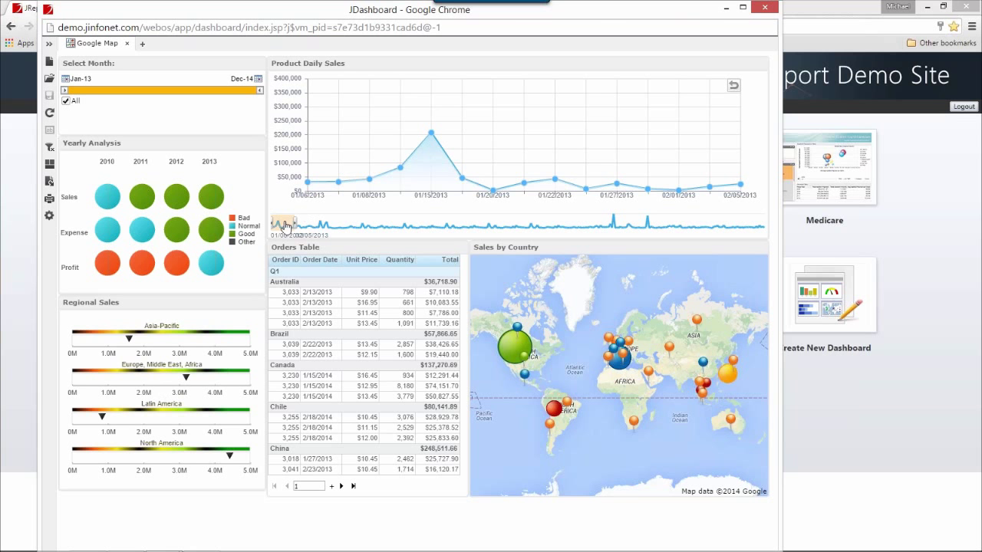
drag(284, 225, 534, 227)
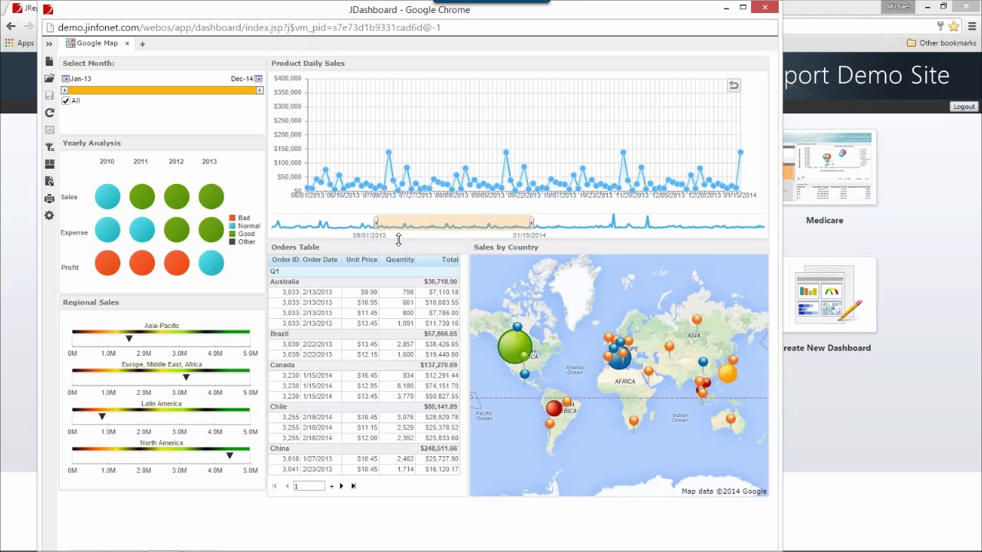
drag(407, 230, 567, 240)
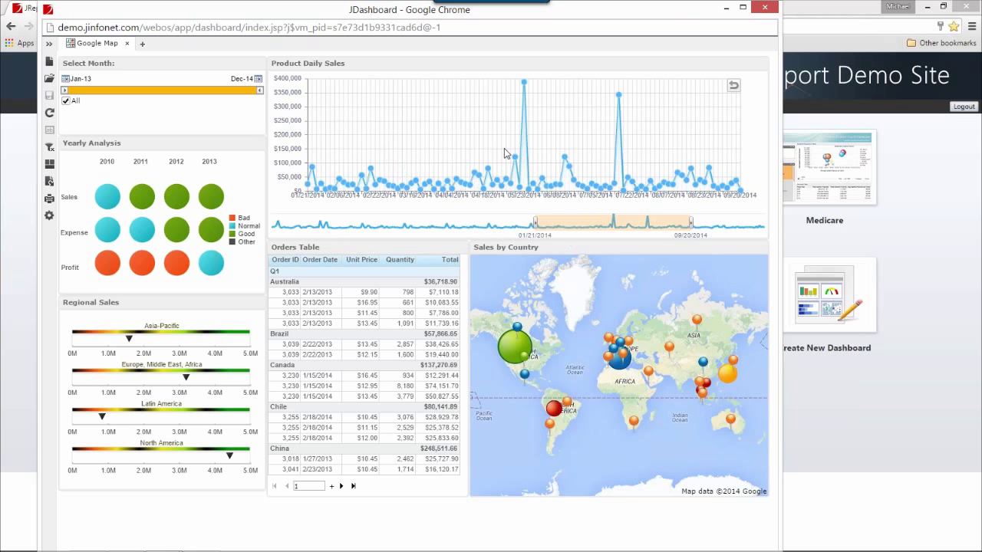
drag(466, 119, 546, 123)
mouse_move(660, 127)
mouse_down()
mouse_move(676, 126)
mouse_move(664, 125)
mouse_up()
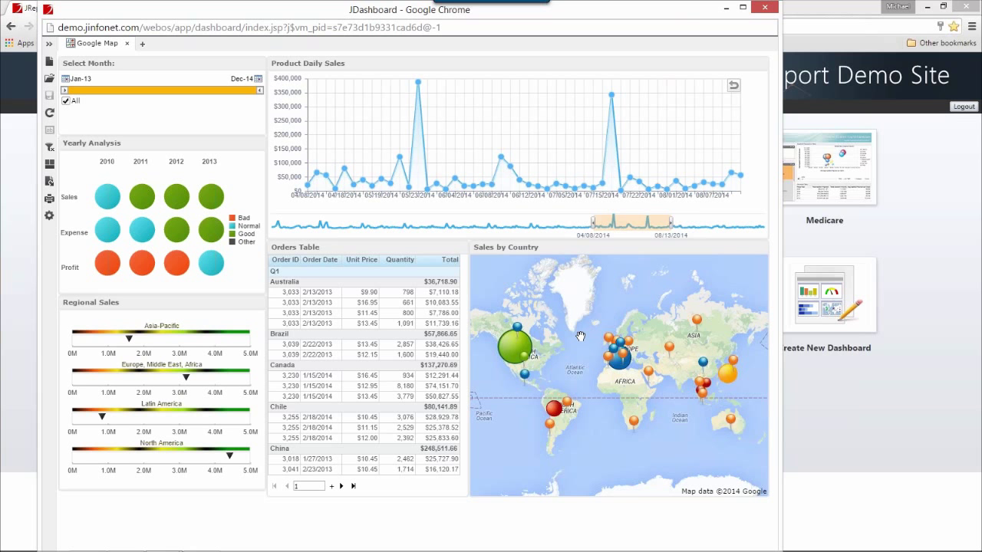
Drill into North America on the Sales by Country map and limit the month range to Jun-13 through Jun-14
click(512, 349)
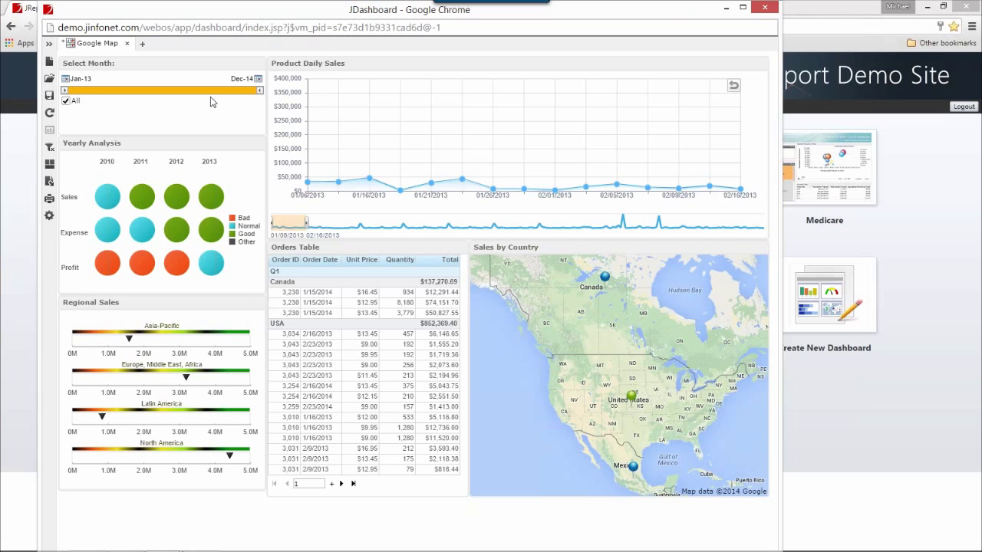
drag(64, 90, 106, 91)
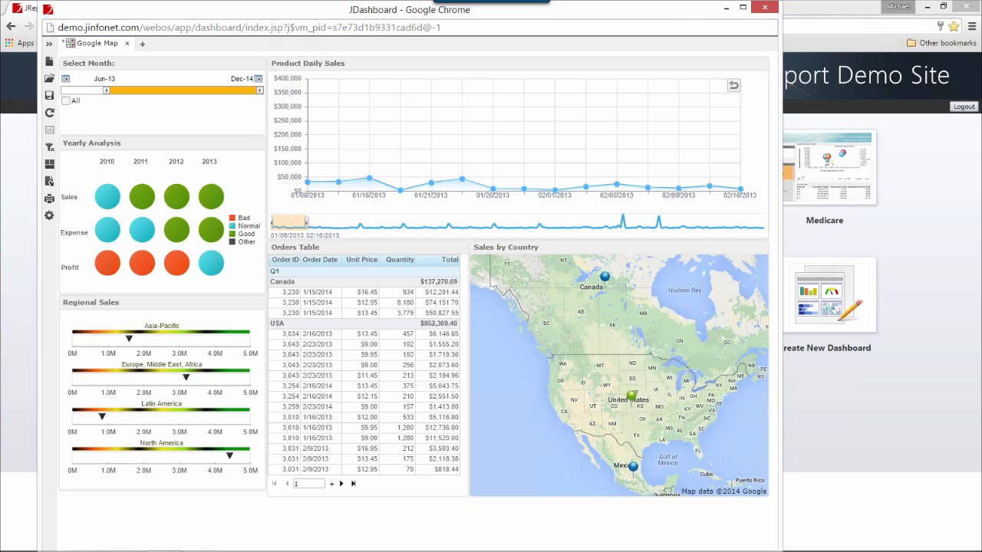
drag(261, 90, 217, 91)
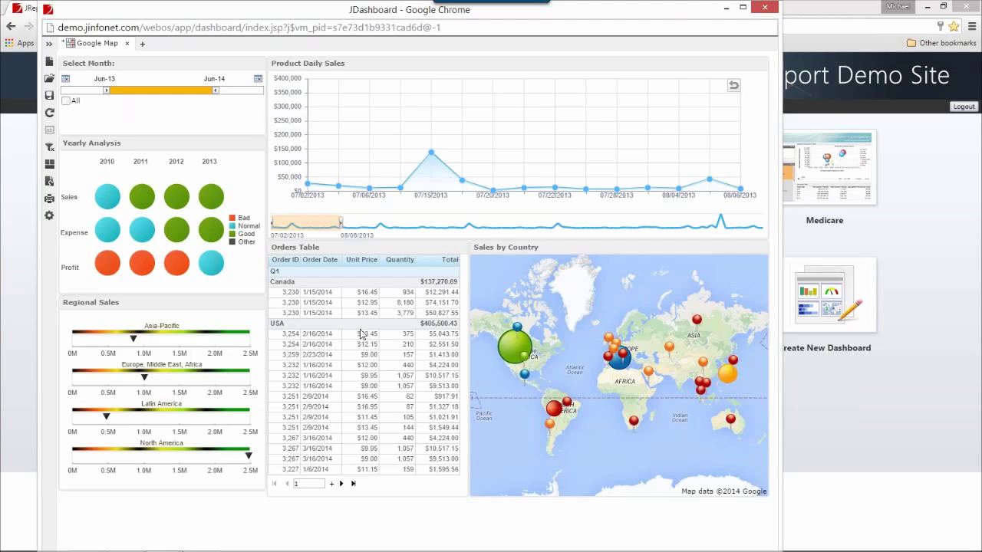
Close the Google Maps dashboard and view the State Unemployment Rate dashboard briefly before closing it
click(764, 13)
click(418, 349)
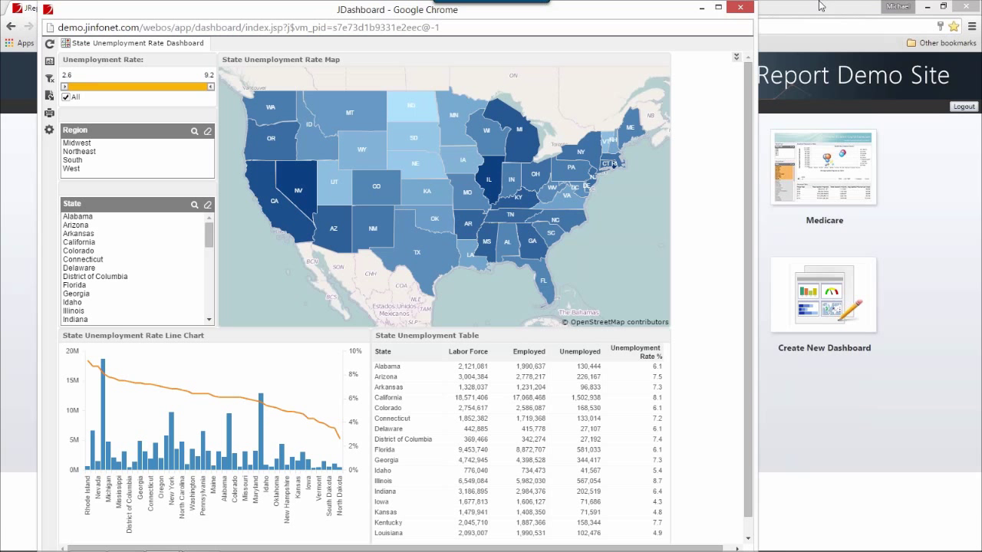
click(743, 11)
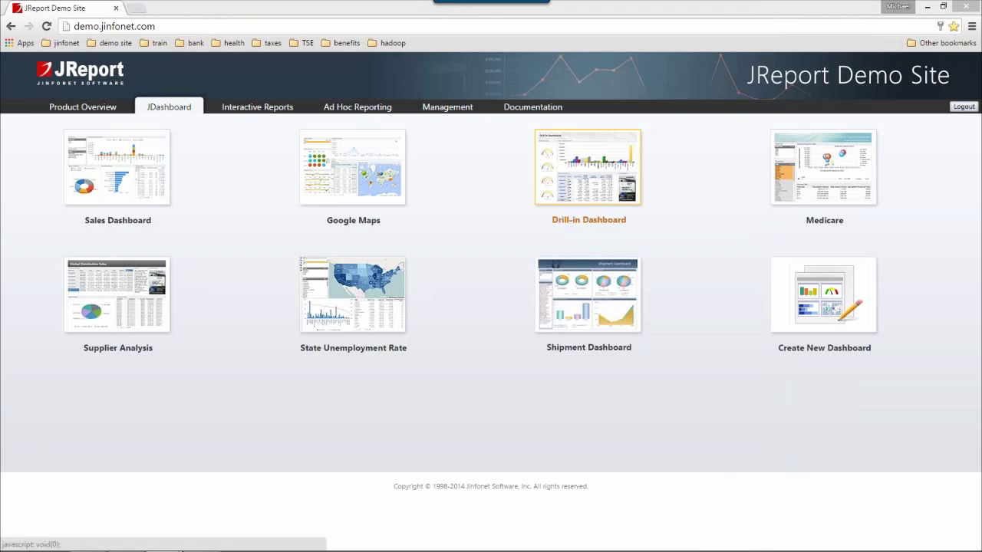
Open the Drill-in Dashboard and drill its Sales Analysis crosstab down through Latin America to Brazil
click(603, 158)
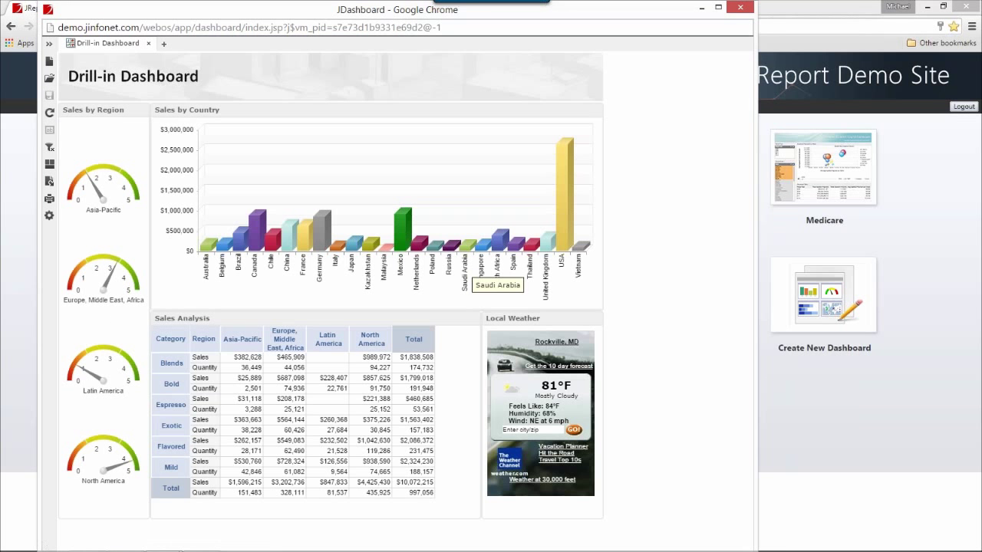
click(324, 344)
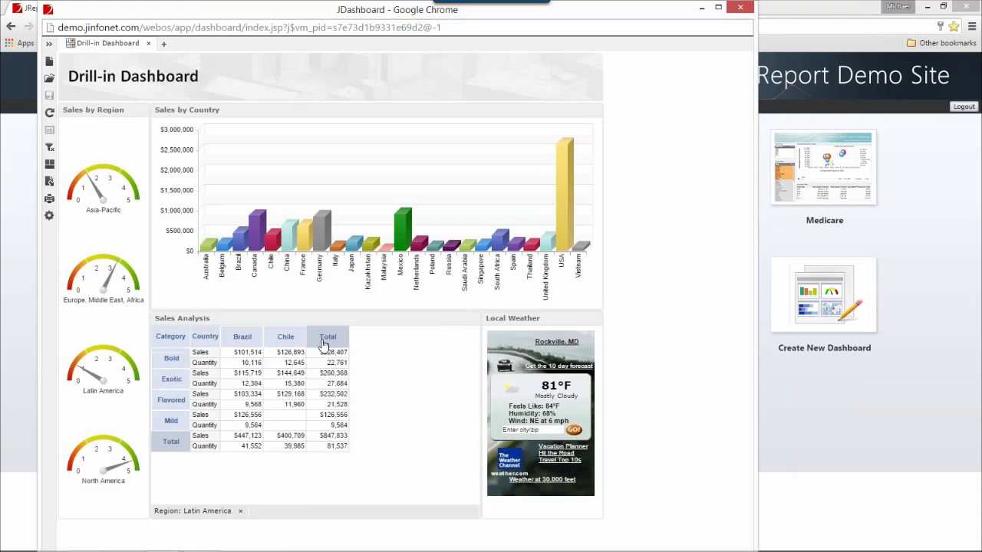
click(242, 338)
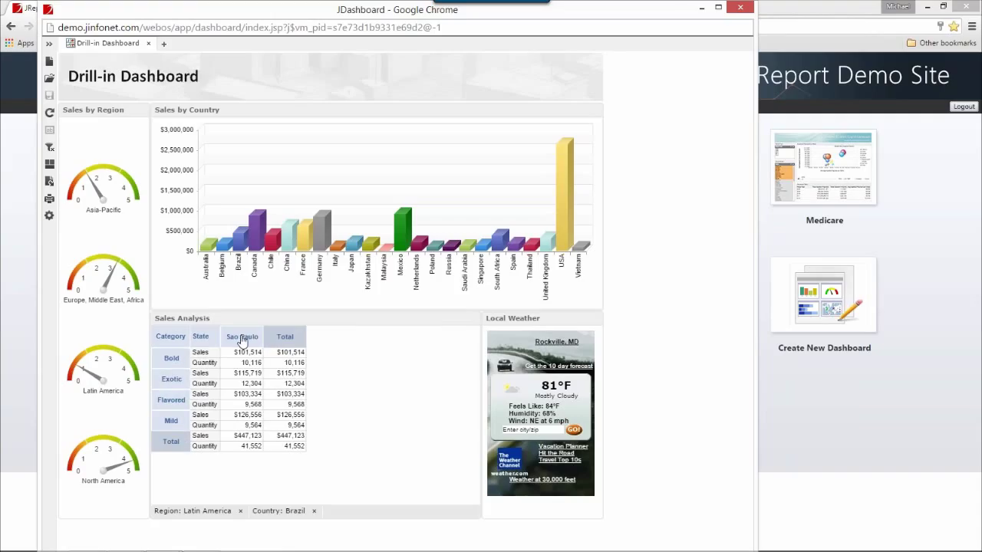
Switch the row grouping of the Sales Analysis crosstab from Category to Sales Month
right_click(172, 388)
mouse_move(234, 437)
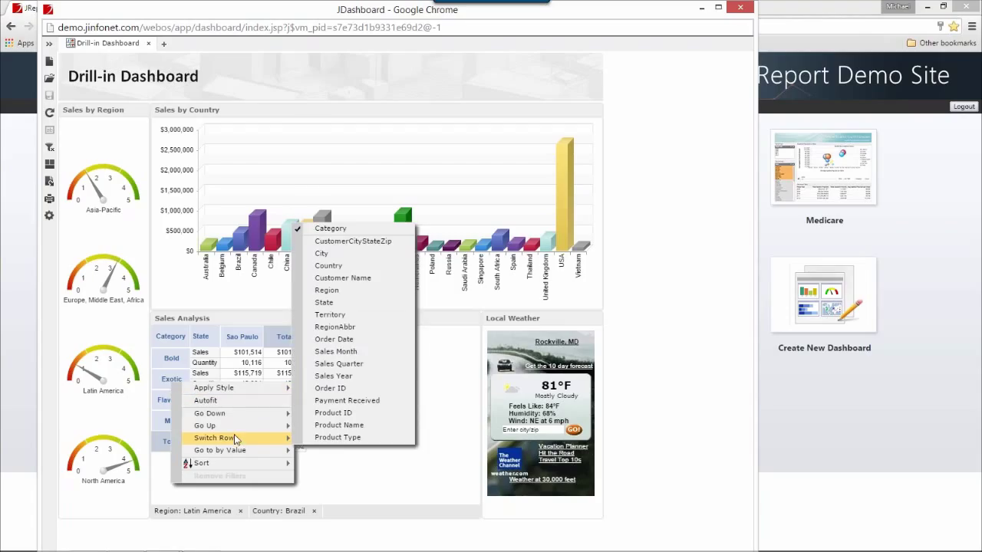
click(363, 356)
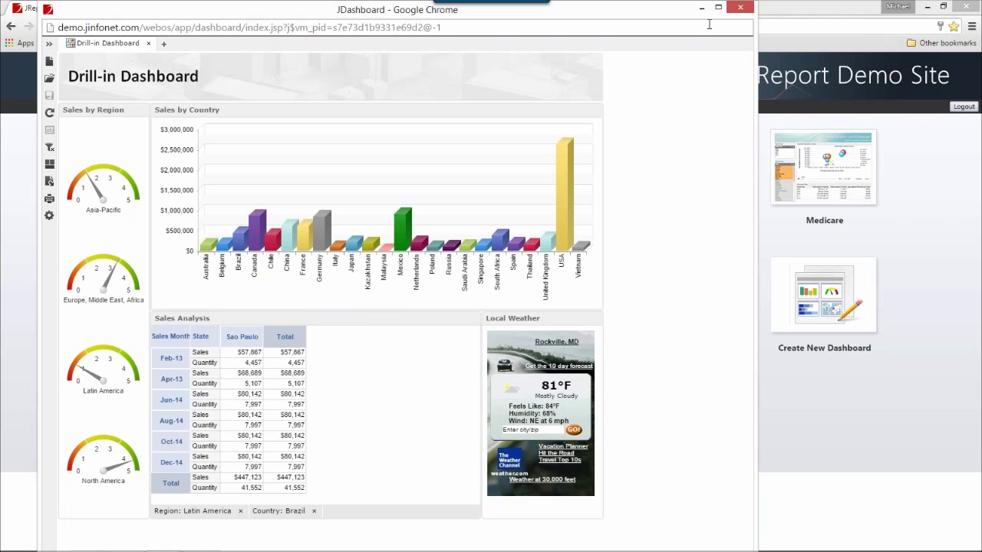
Close the Drill-in Dashboard and create a new dashboard with its resource library shown
click(739, 7)
click(790, 310)
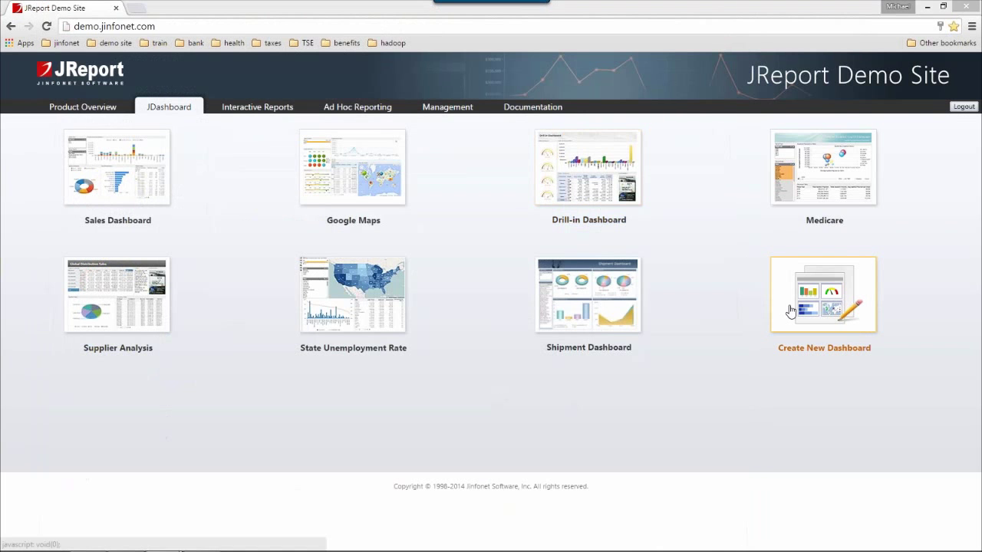
click(49, 44)
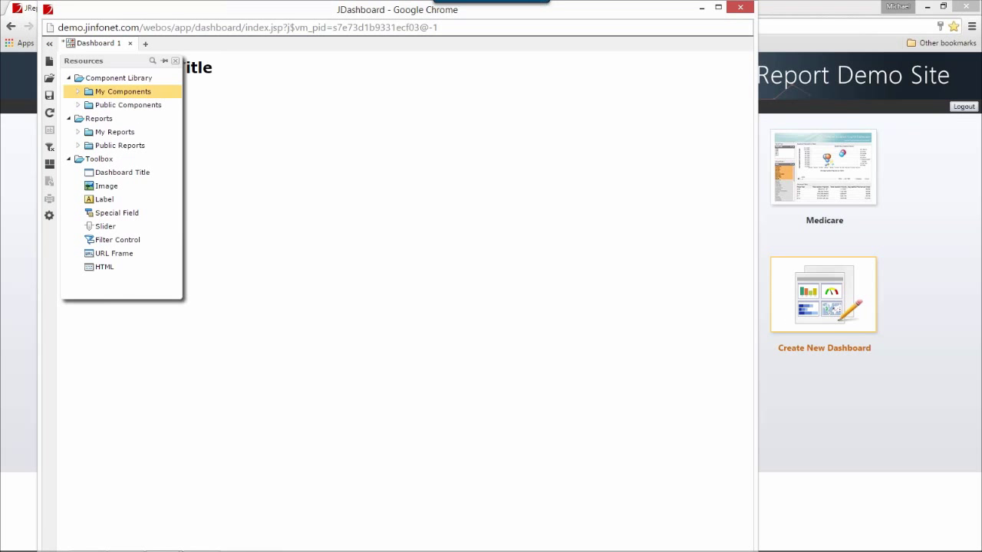
Place Bubble.lc and Crosstab.lc from the public WebDemo components side by side on the dashboard, and enlarge the crosstab toward the bubble chart
click(78, 105)
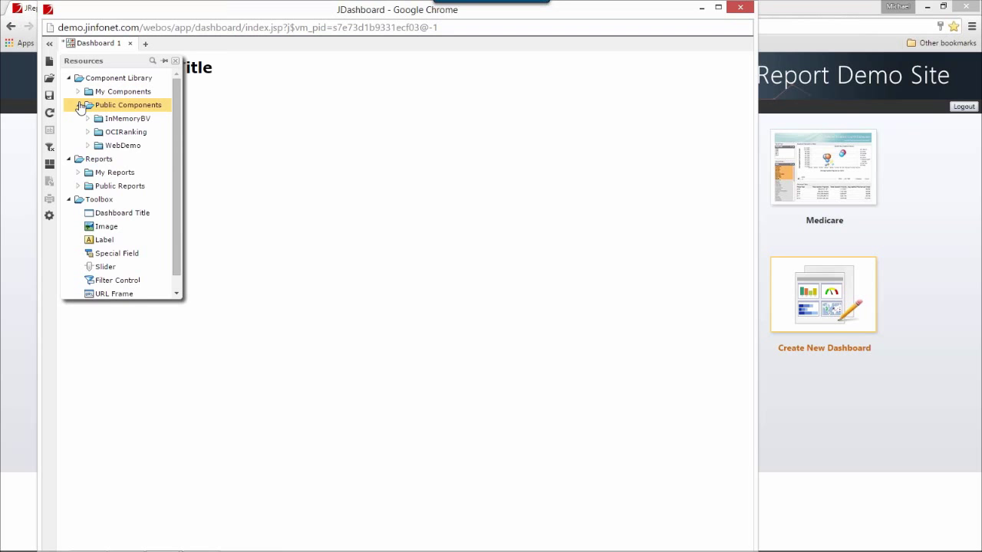
click(88, 145)
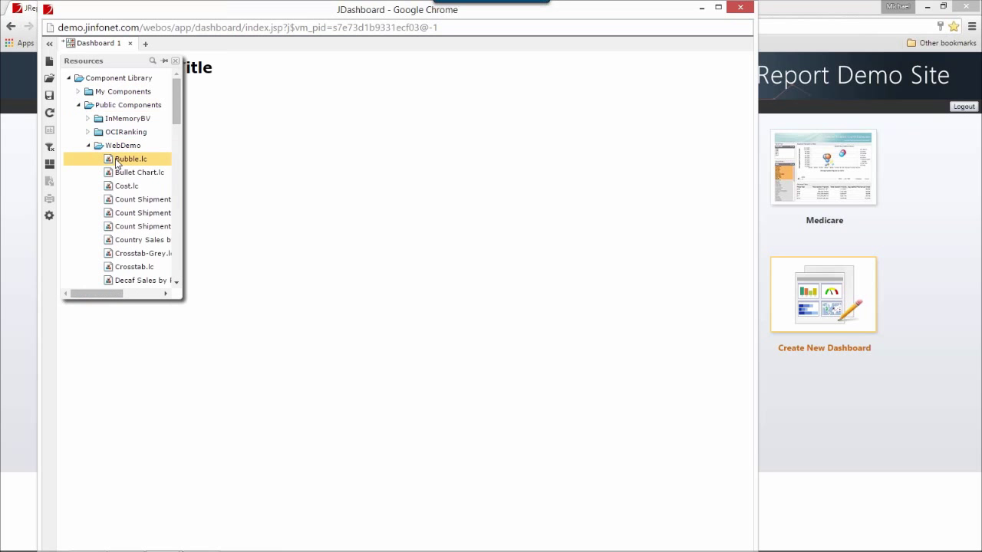
drag(120, 164, 117, 129)
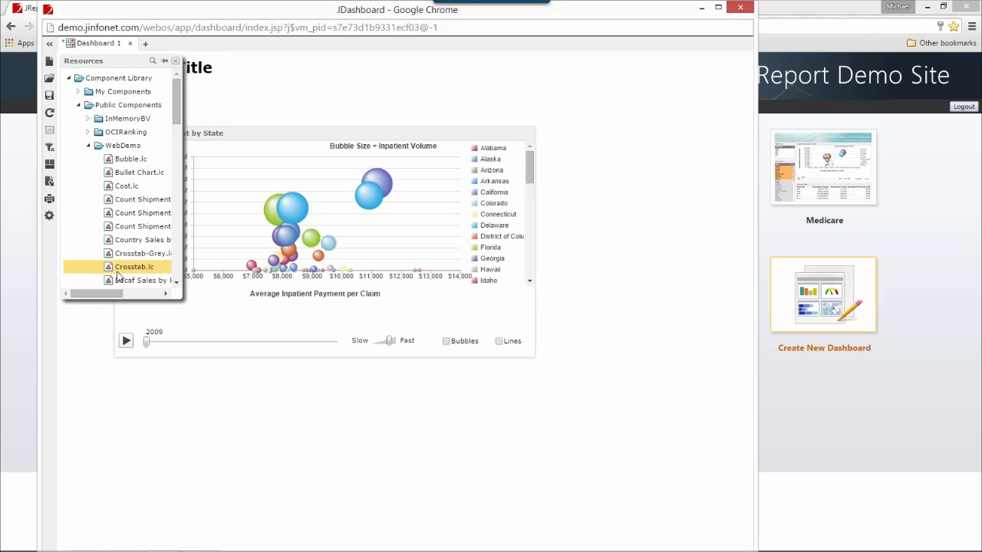
drag(119, 274, 604, 136)
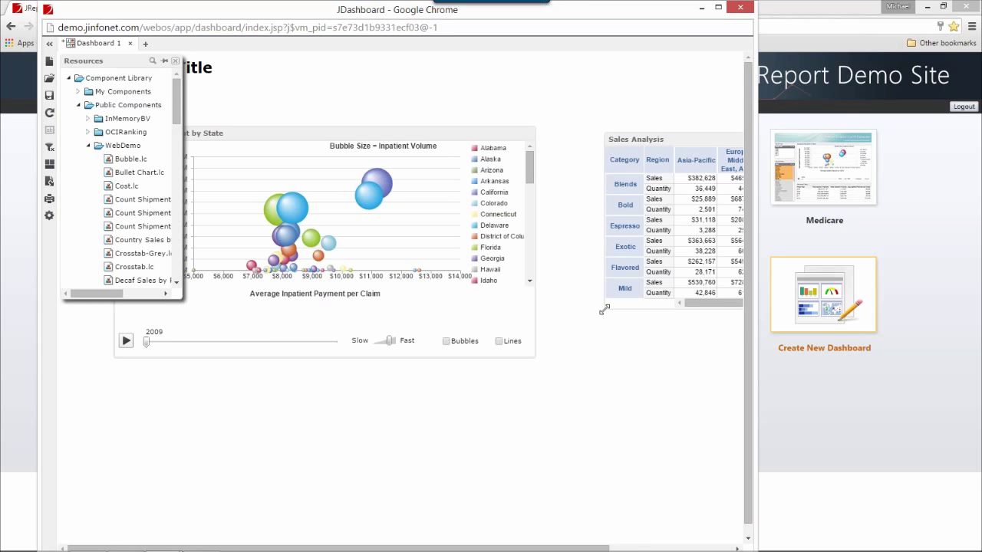
drag(604, 310, 562, 350)
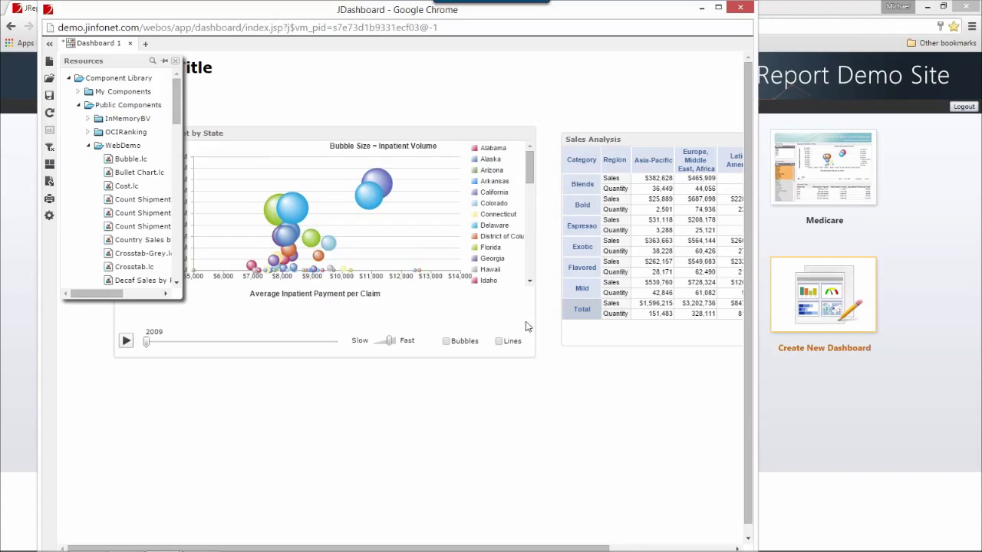
Add the ChartObject from the public WebDemo report Coffee Sales.wls to the dashboard below the Sales Analysis crosstab
click(77, 107)
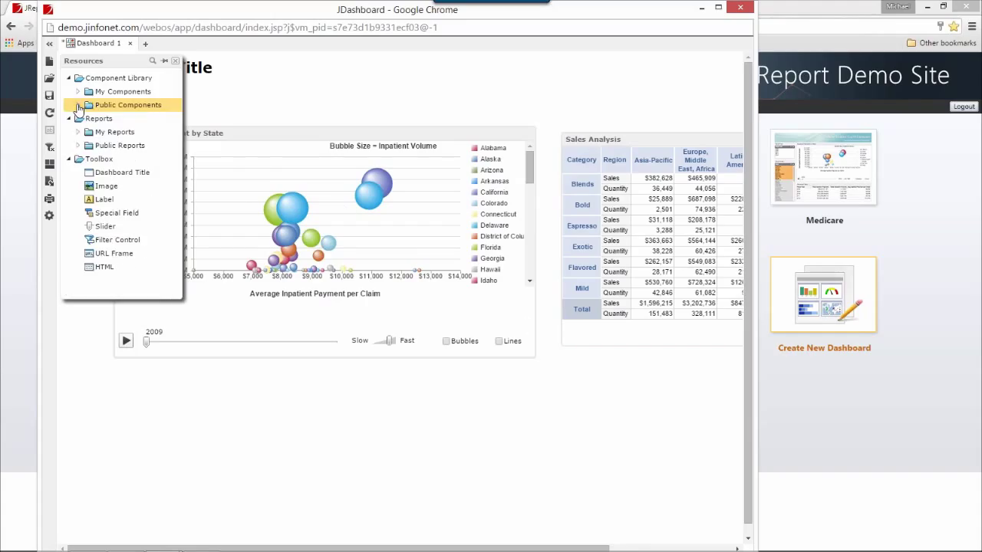
click(78, 146)
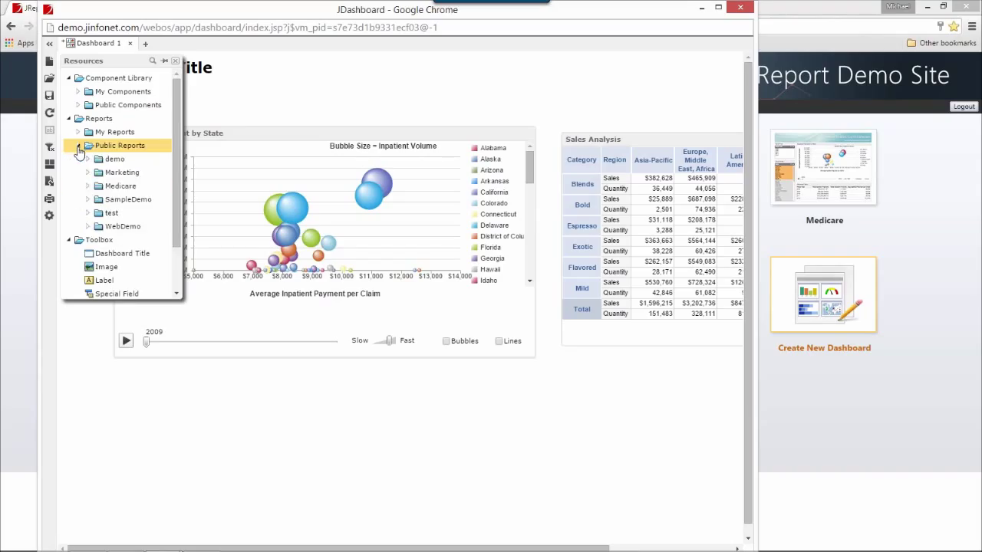
click(88, 226)
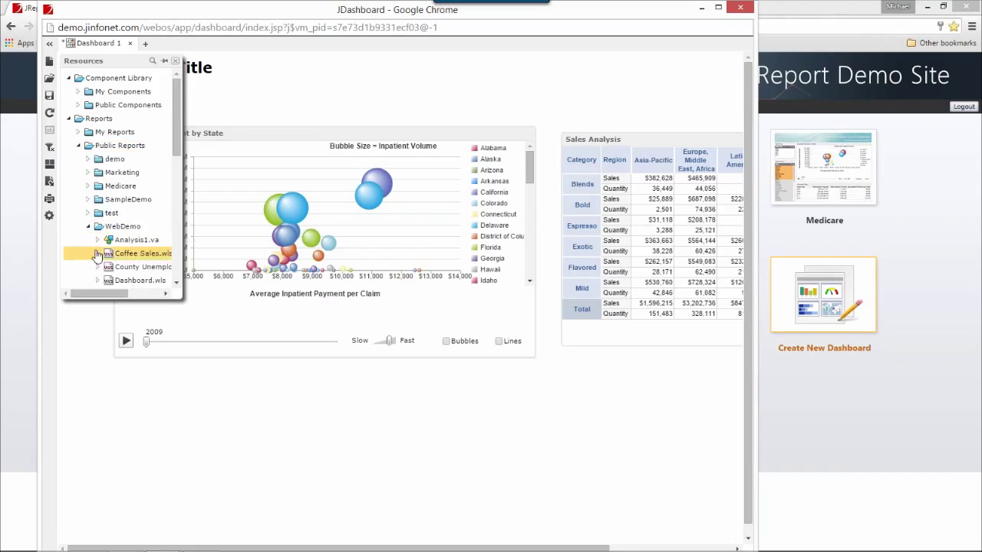
click(97, 254)
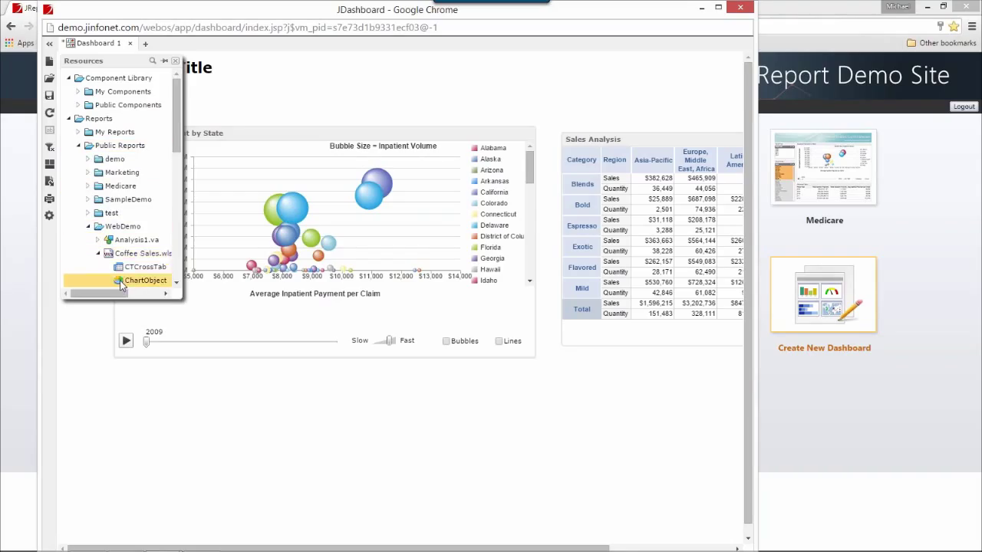
drag(139, 280, 554, 385)
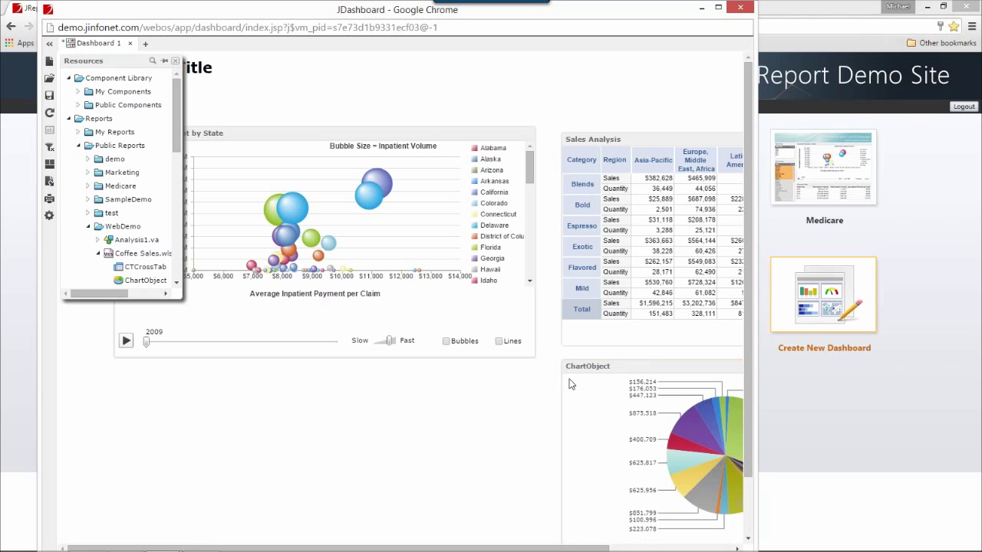
scroll(752, 420, down, 2)
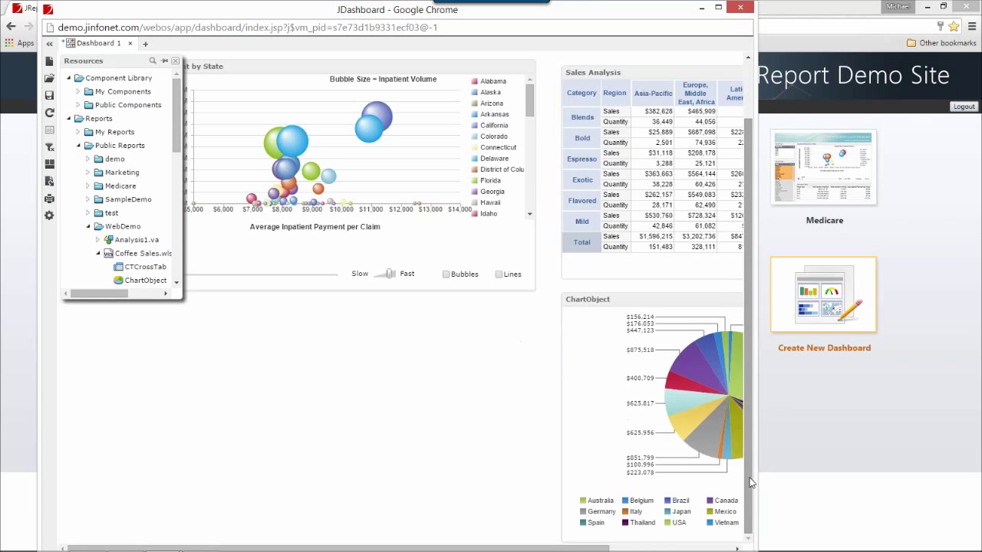
drag(505, 549, 563, 549)
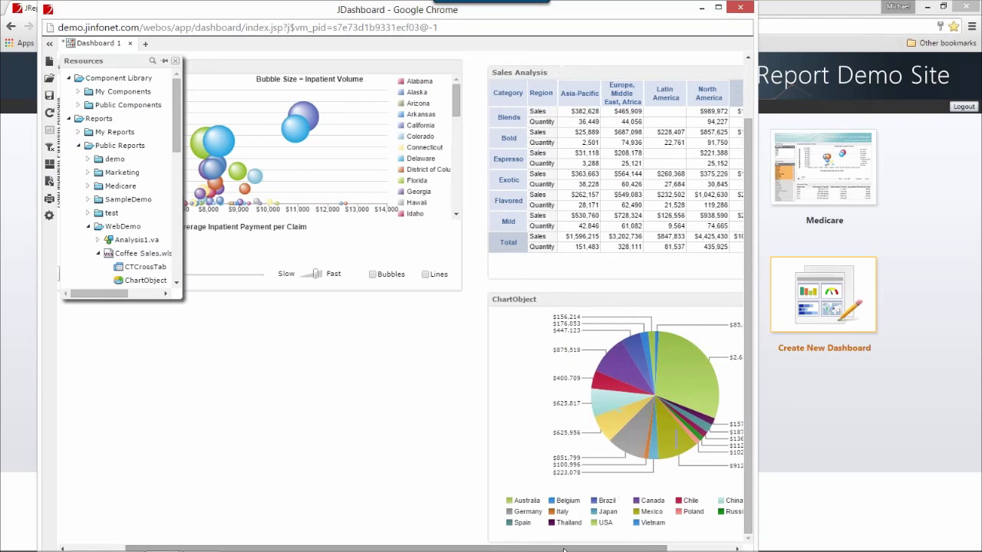
Add the VCTObject from My Reports' July Webinar.va to the dashboard below the bubble chart and widen it slightly toward the pie chart
click(154, 190)
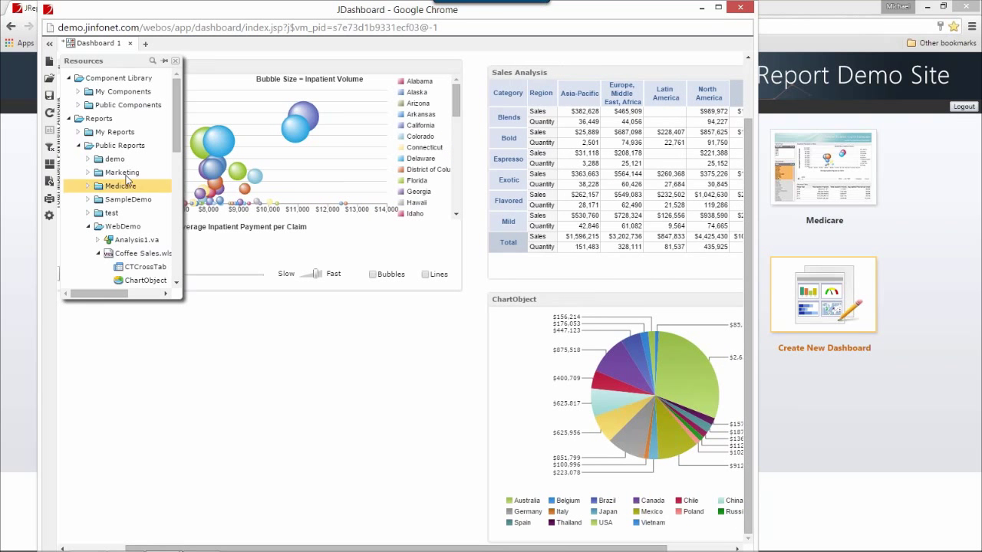
click(78, 146)
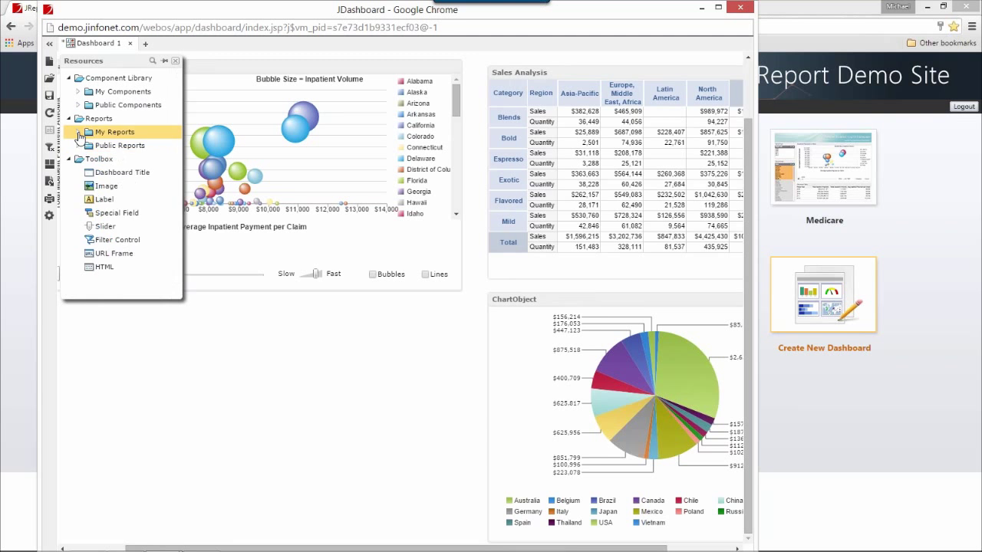
click(87, 147)
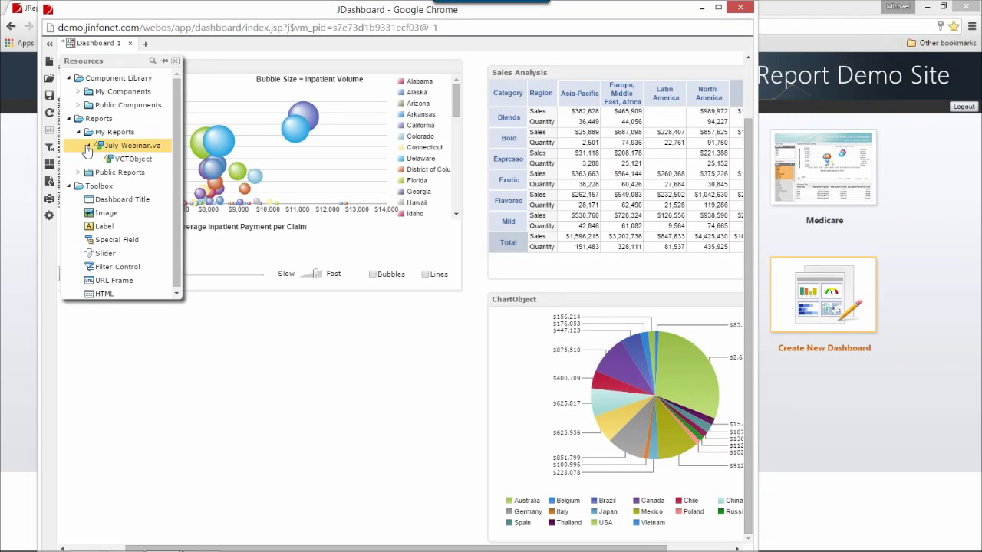
drag(121, 161, 96, 319)
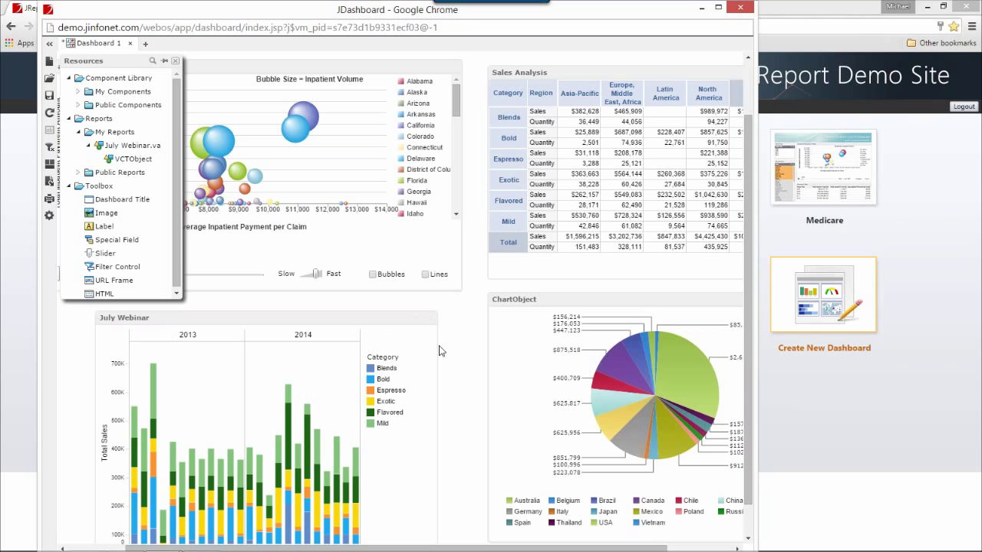
drag(439, 350, 459, 349)
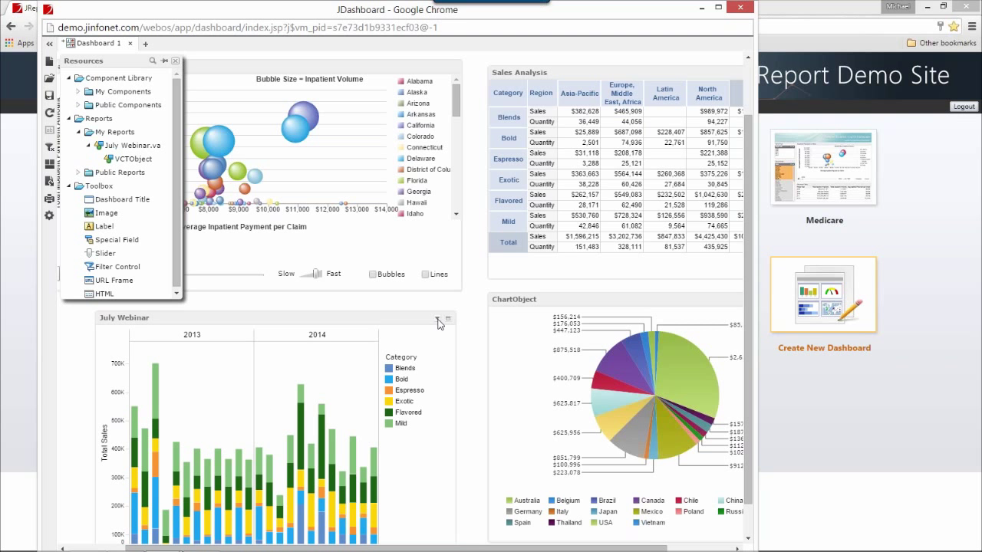
Open the July Webinar component for analysis in a new tab and hide the resource library
click(438, 321)
mouse_move(419, 331)
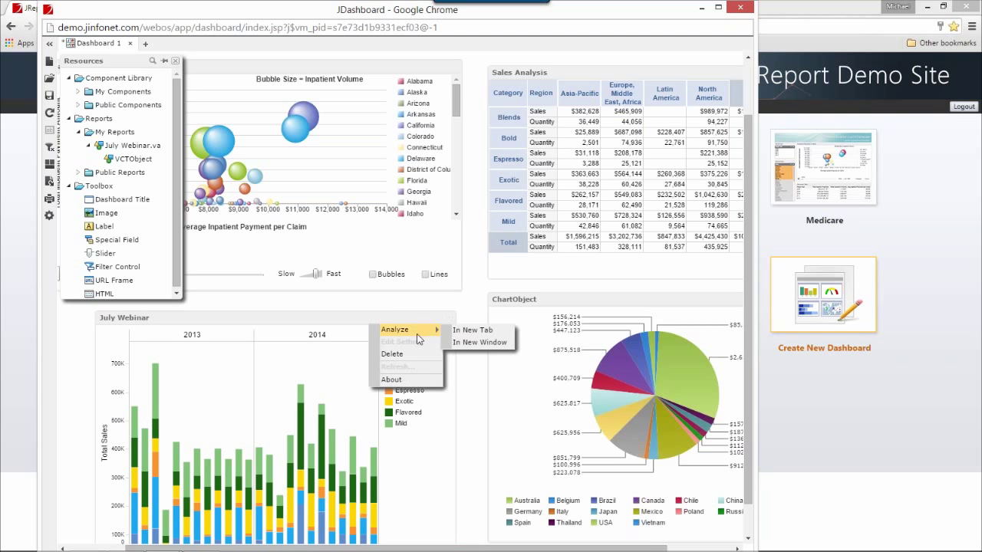
click(464, 335)
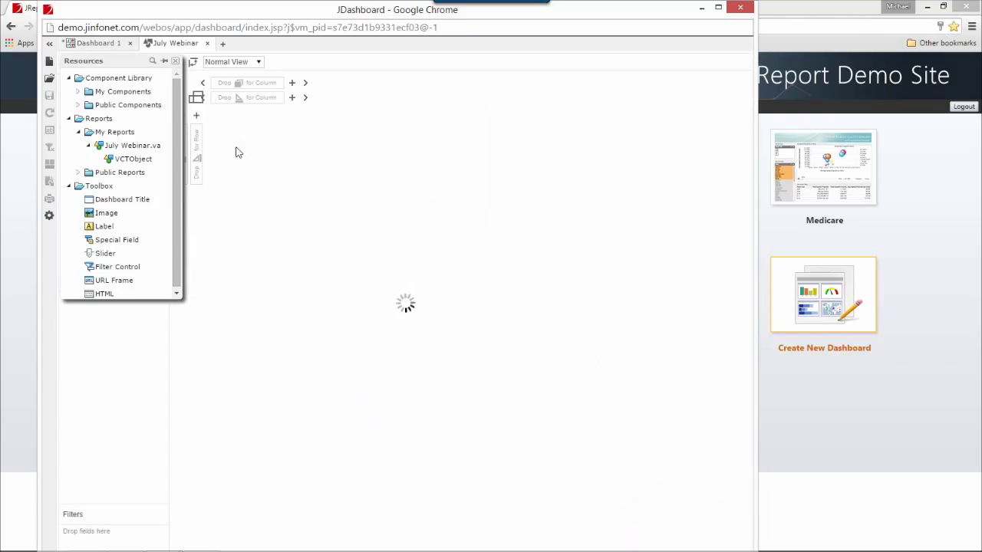
click(176, 62)
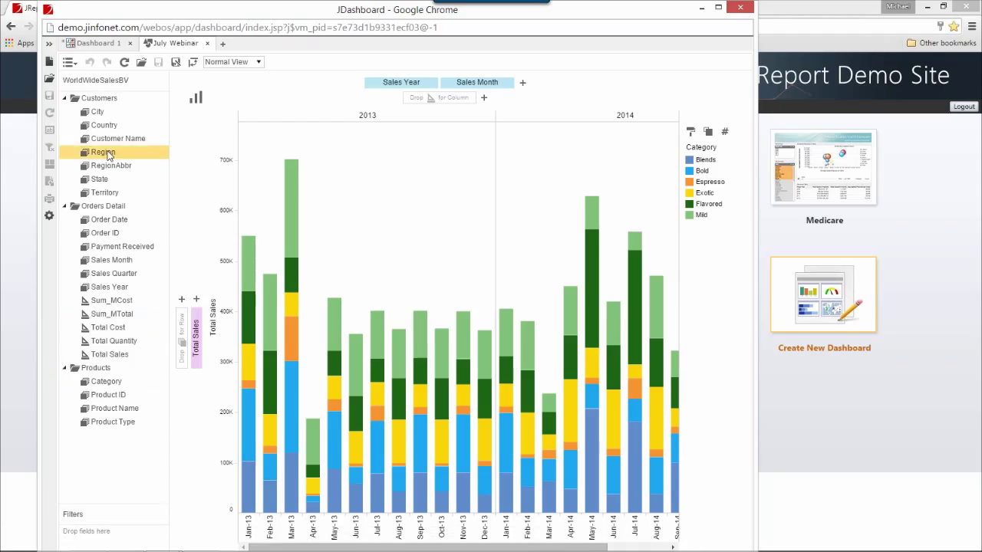
Filter the July Webinar analysis by Region to exclude Asia-Pacific, and change its chart type to line
drag(108, 154, 73, 517)
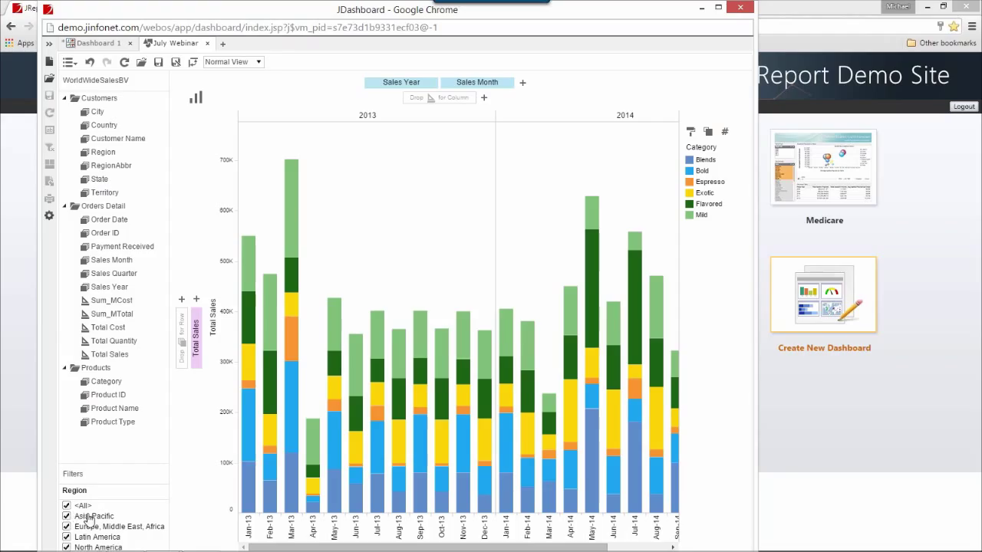
click(66, 516)
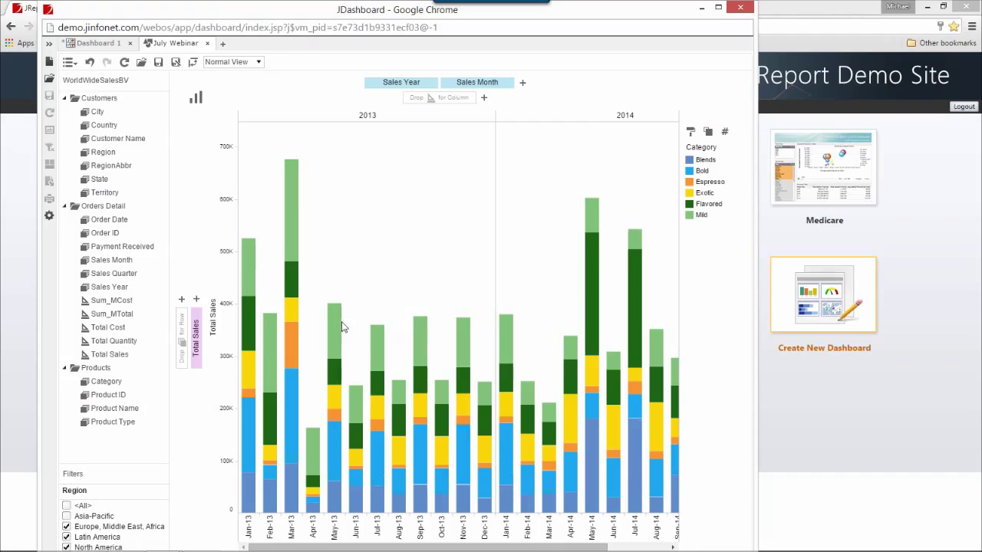
click(195, 99)
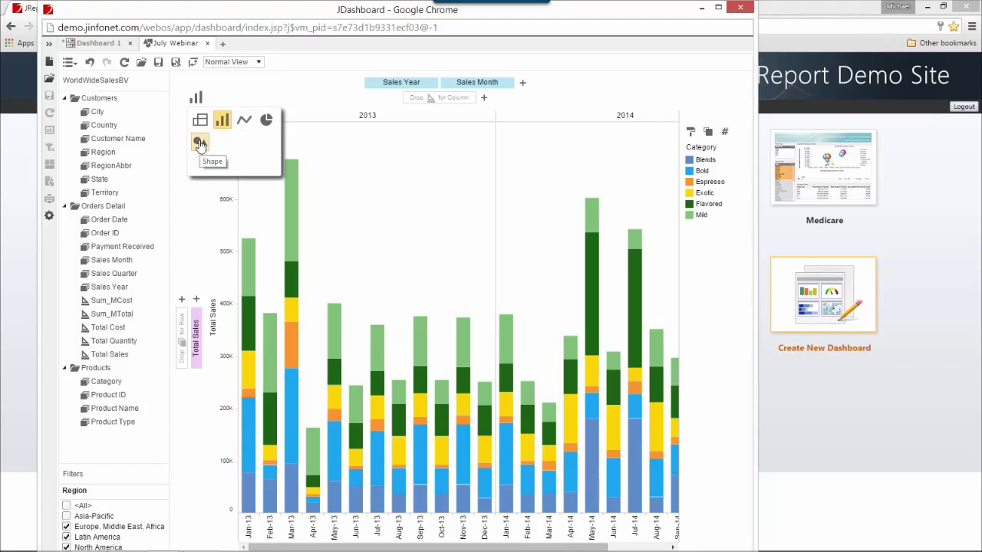
click(244, 121)
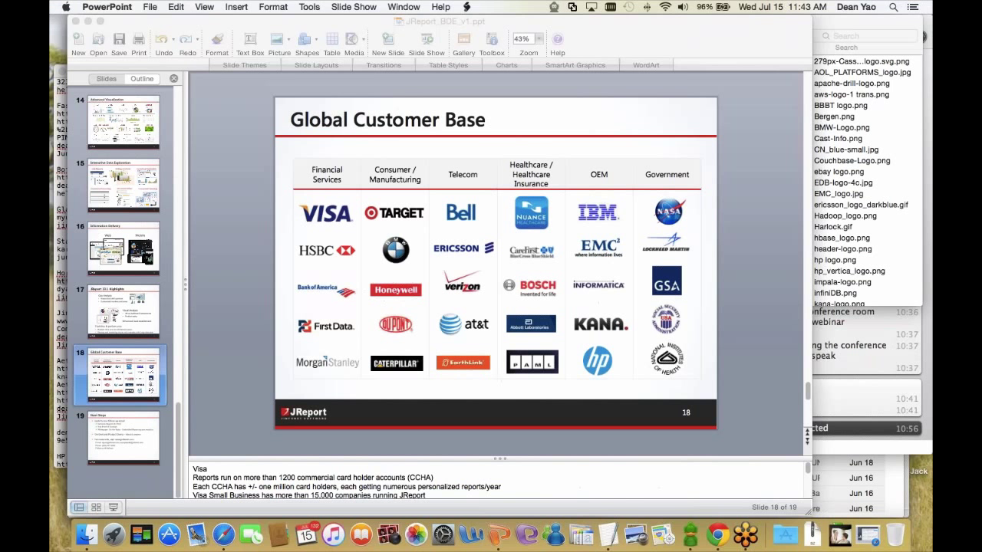
Switch to PowerPoint and start the slide show of the JReport_BDE_v1.ppt presentation
key(super+shift+Return)
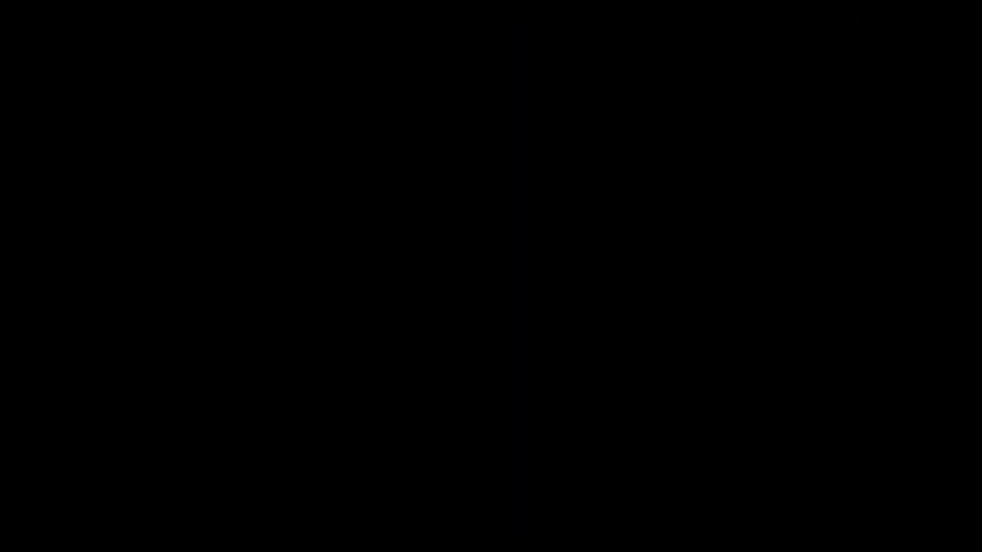